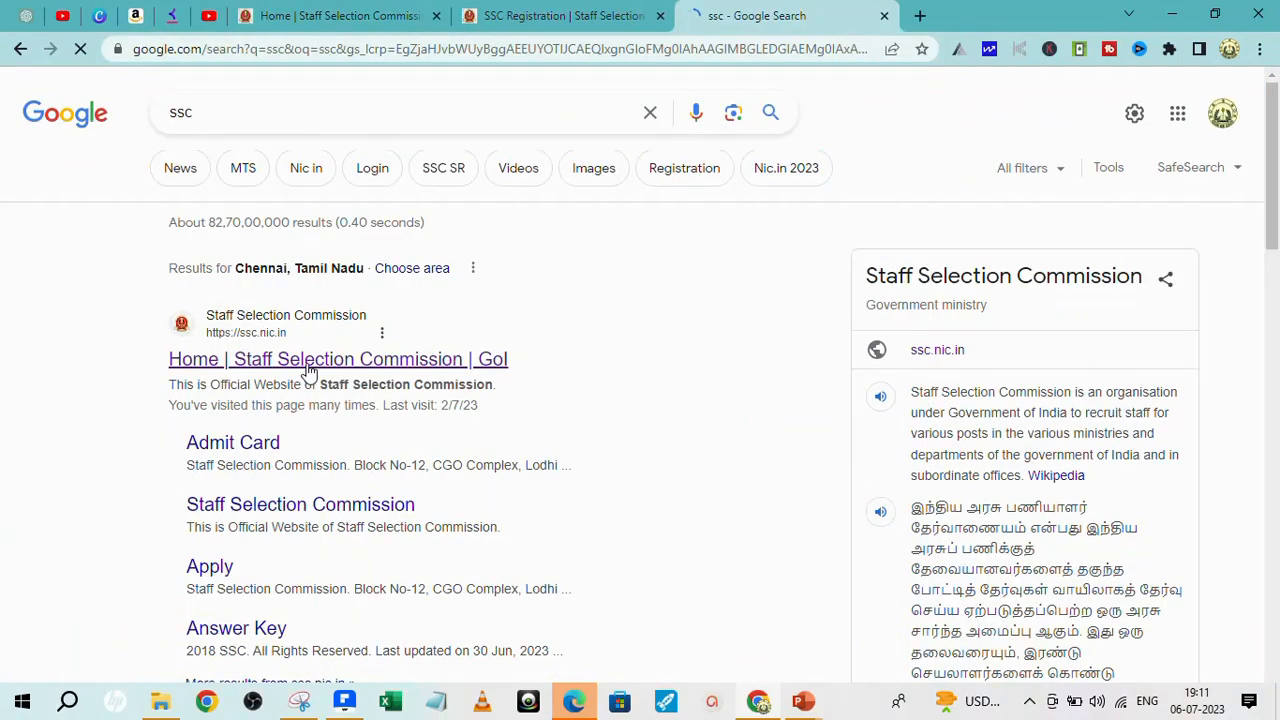
# - Open the official Staff Selection Commission site and switch to the SSC Registration form tab
pyautogui.click(311, 362)
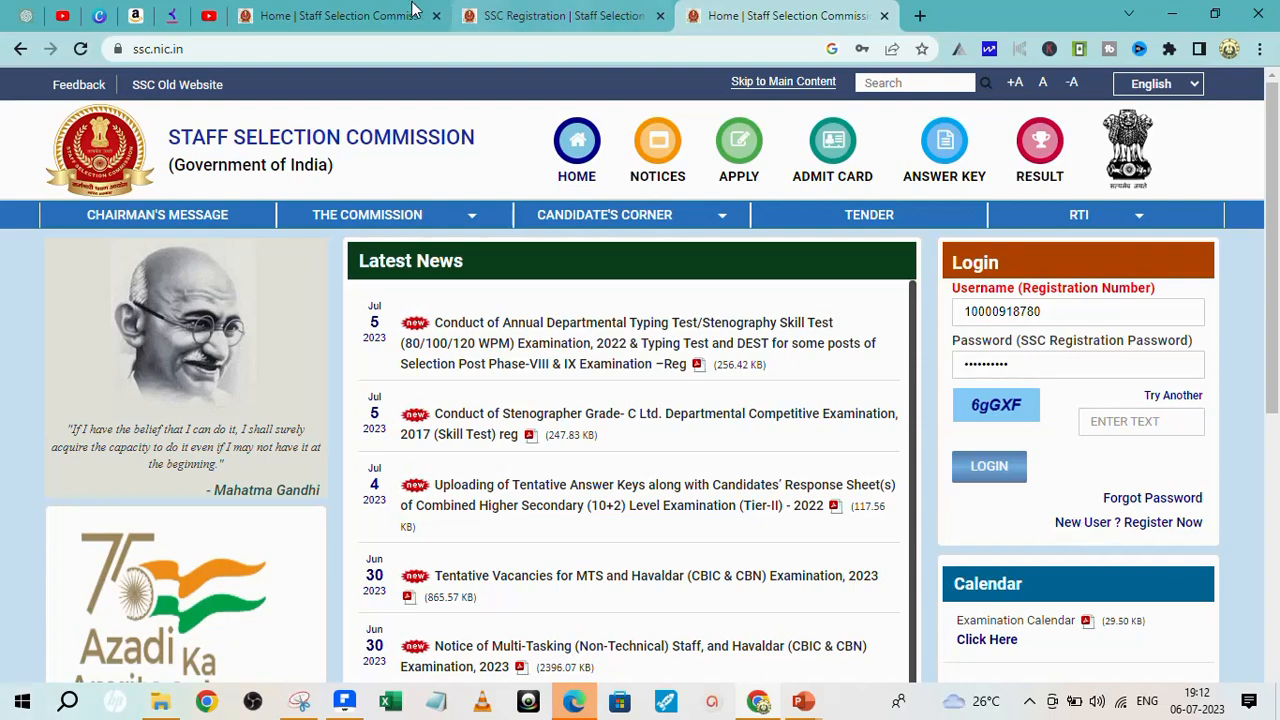
pyautogui.click(530, 16)
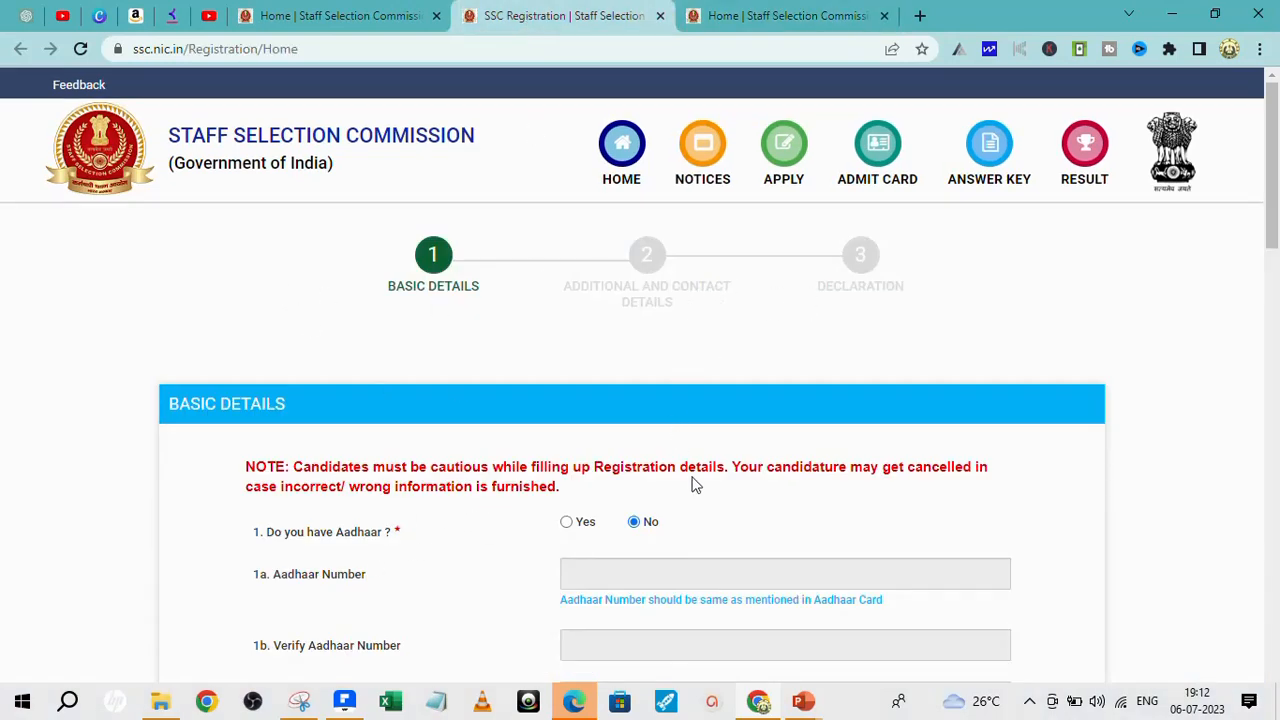
# - Answer No to 'Do you have Aadhaar?' and choose PAN Card as the Type of ID
pyautogui.click(569, 527)
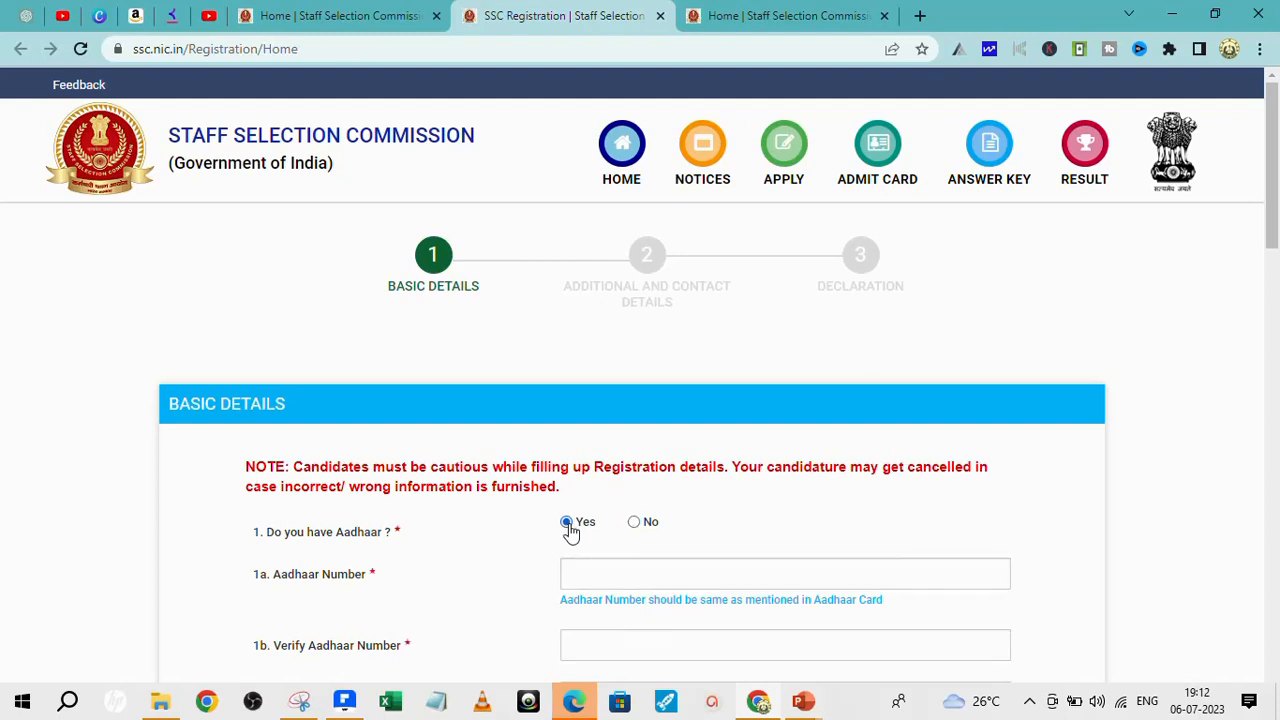
pyautogui.click(589, 576)
pyautogui.click(599, 640)
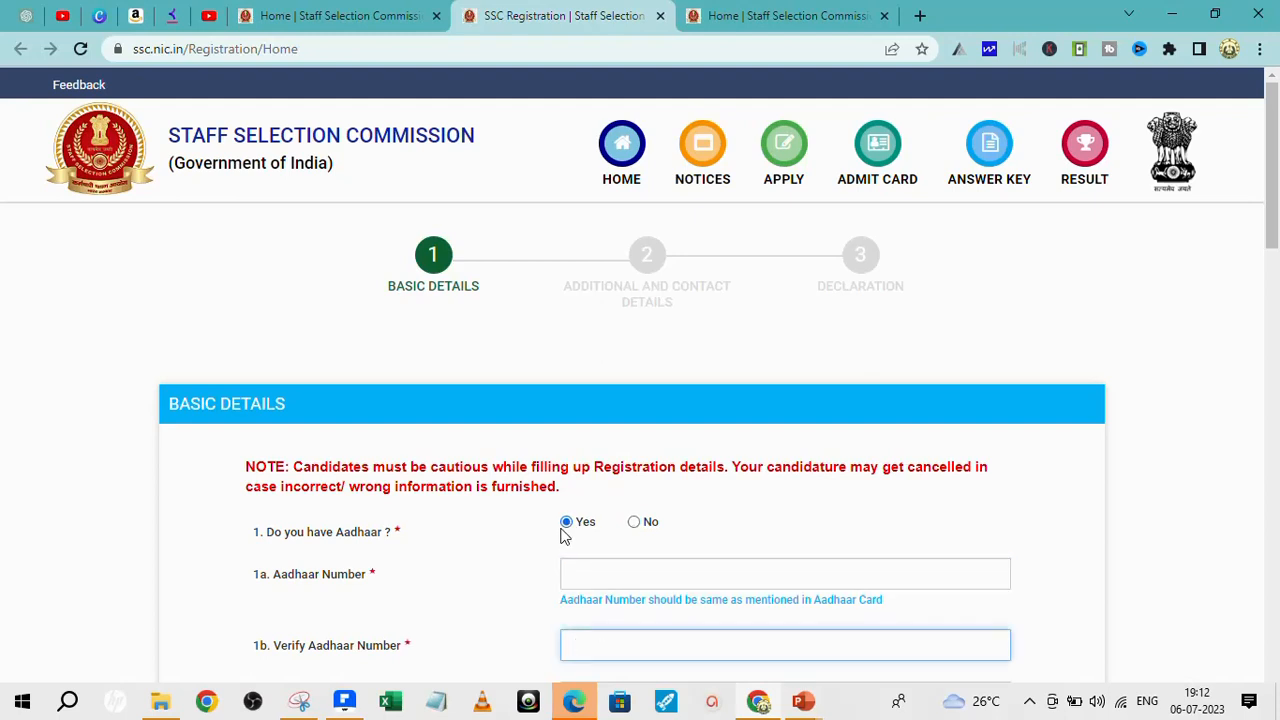
pyautogui.click(639, 524)
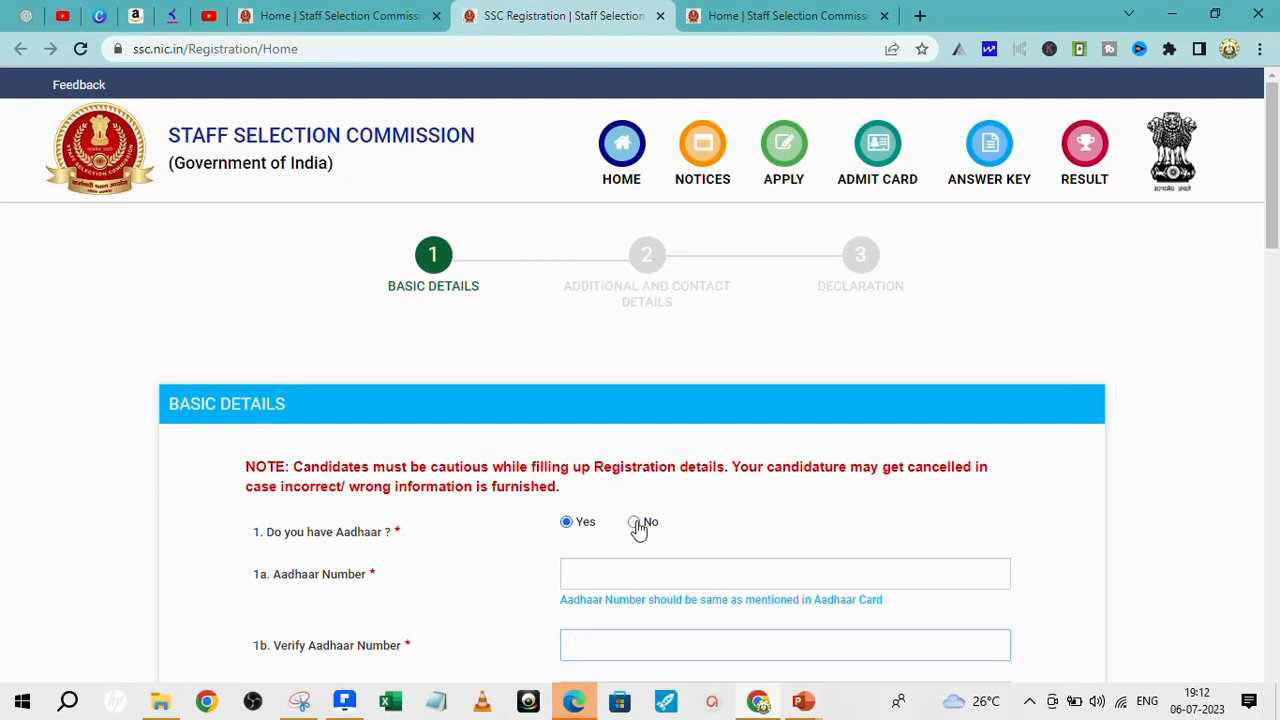
pyautogui.scroll(-3, 700, 458)
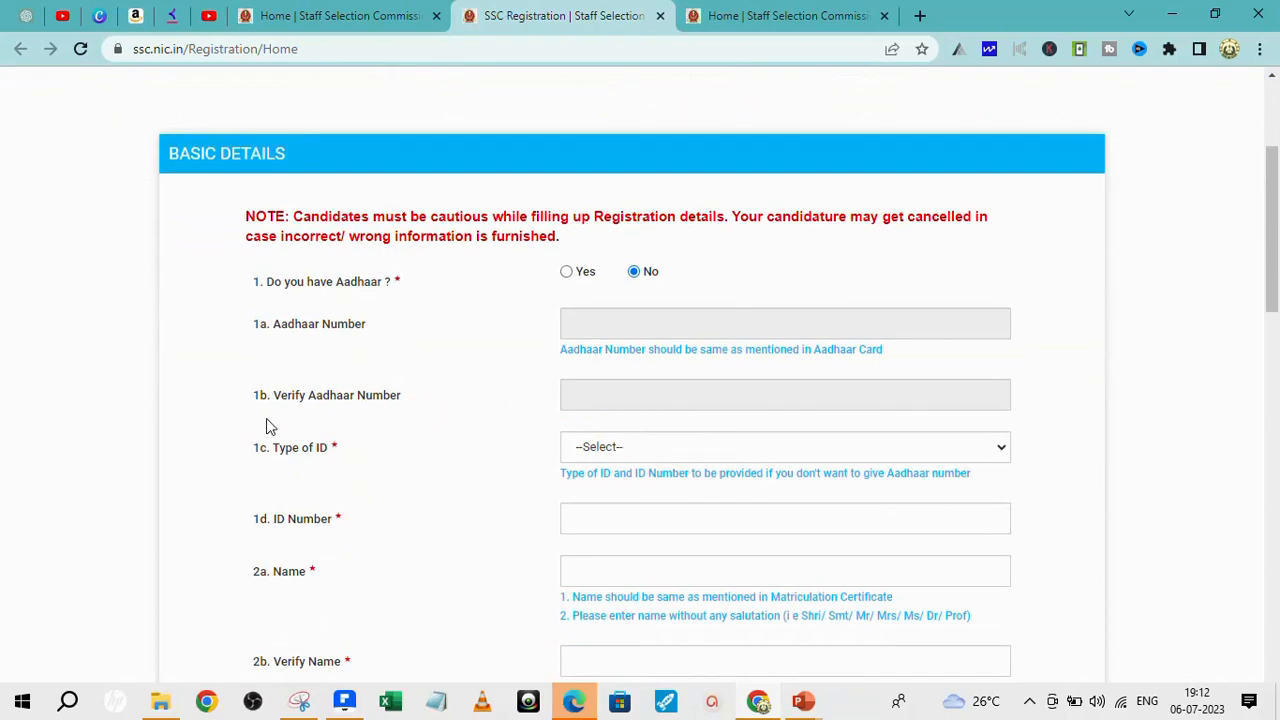
pyautogui.click(1004, 452)
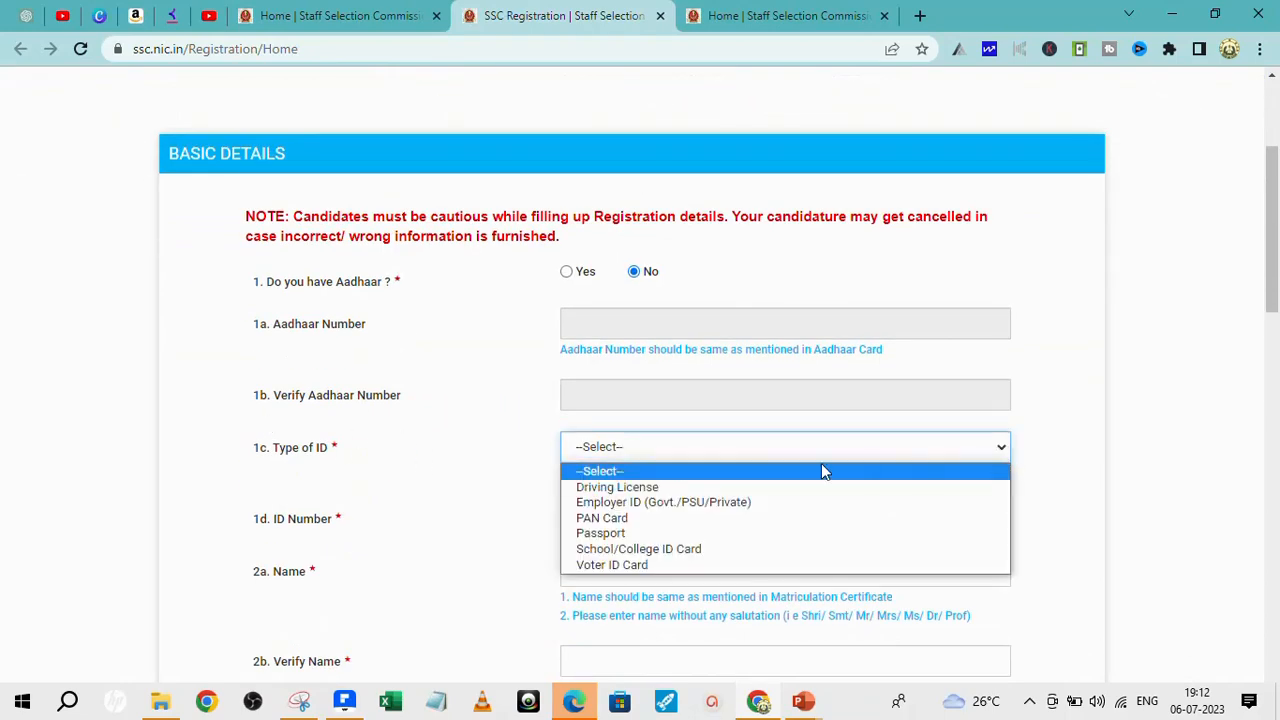
pyautogui.click(627, 519)
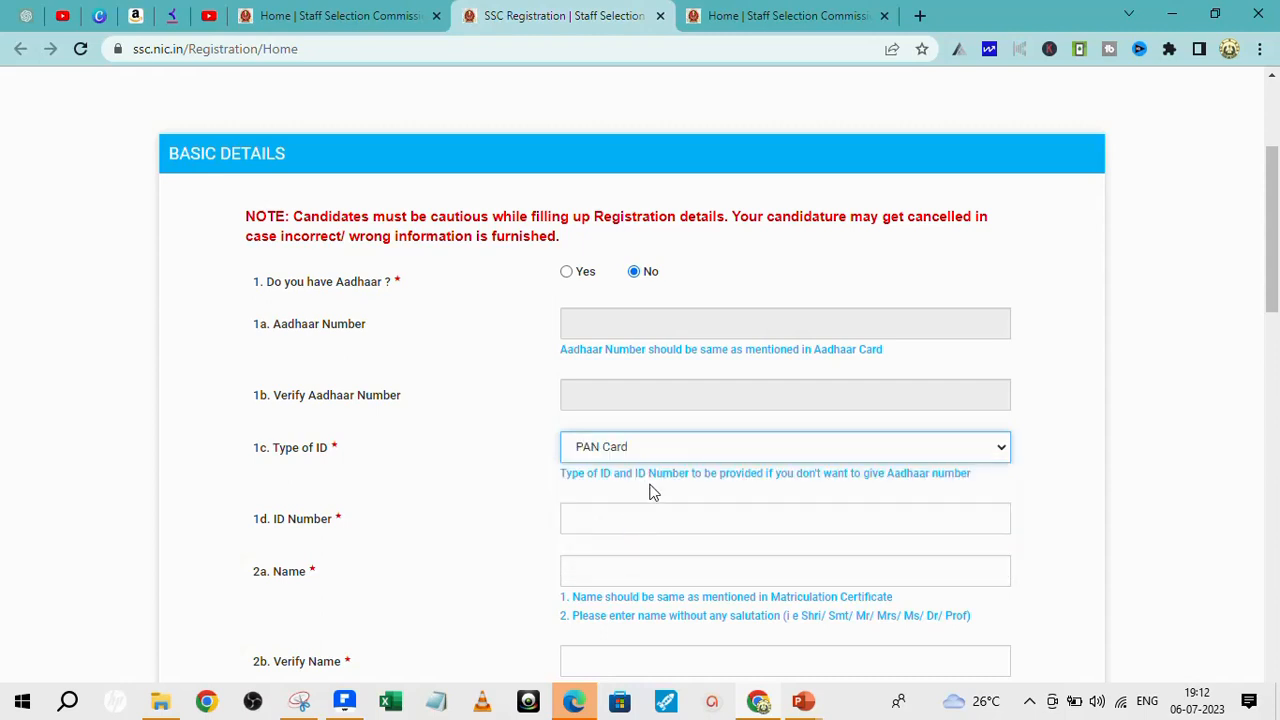
# - Enter the candidate's PAN number as ID Number and their full name in both Name and Verify Name
pyautogui.click(616, 521)
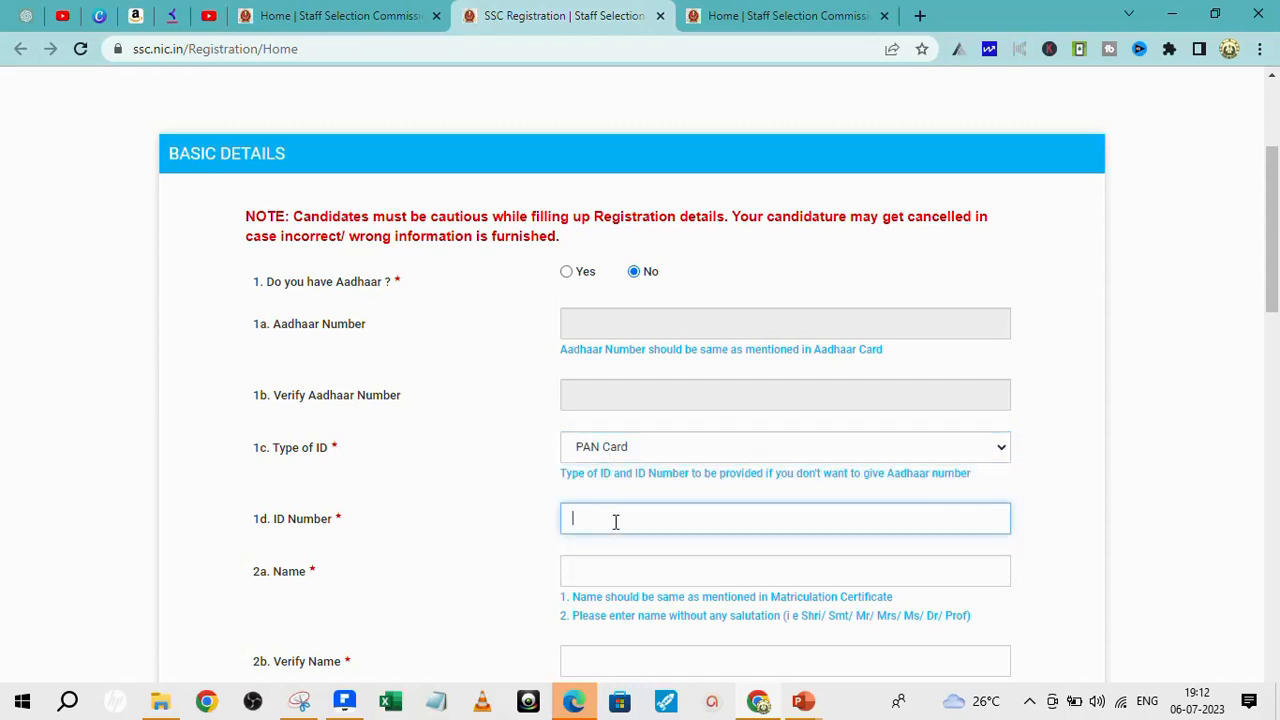
pyautogui.click(596, 568)
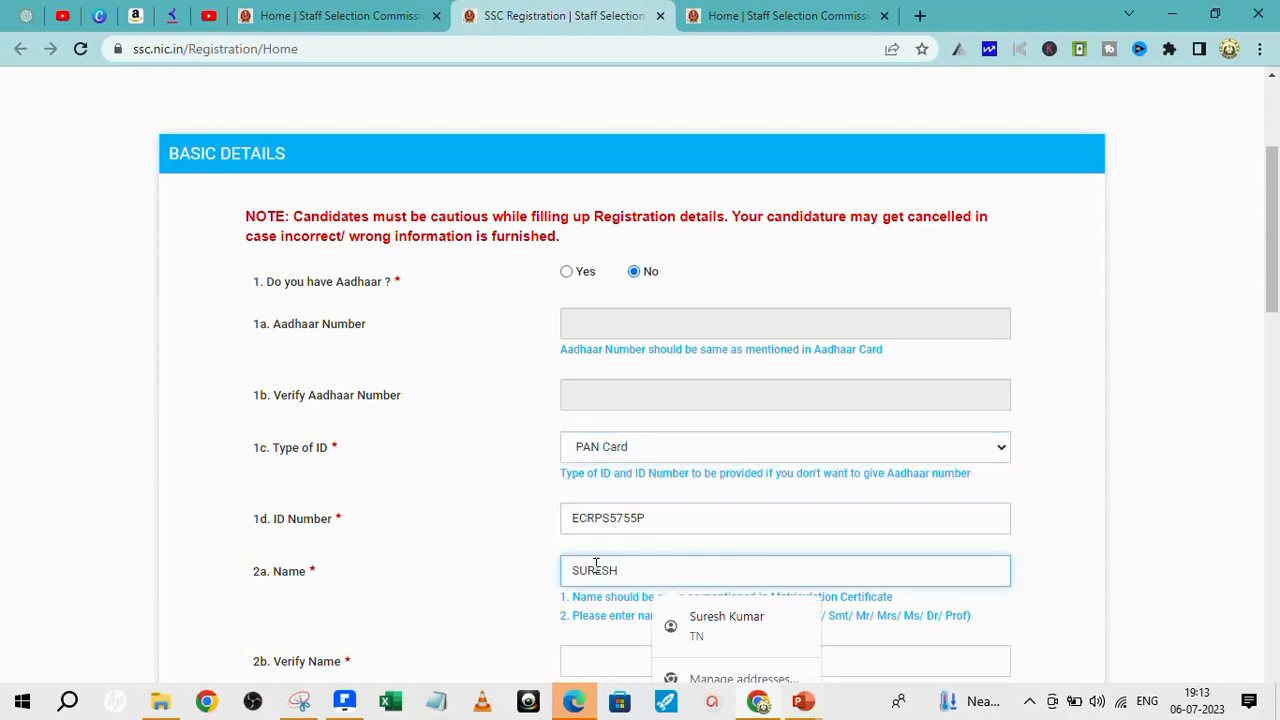
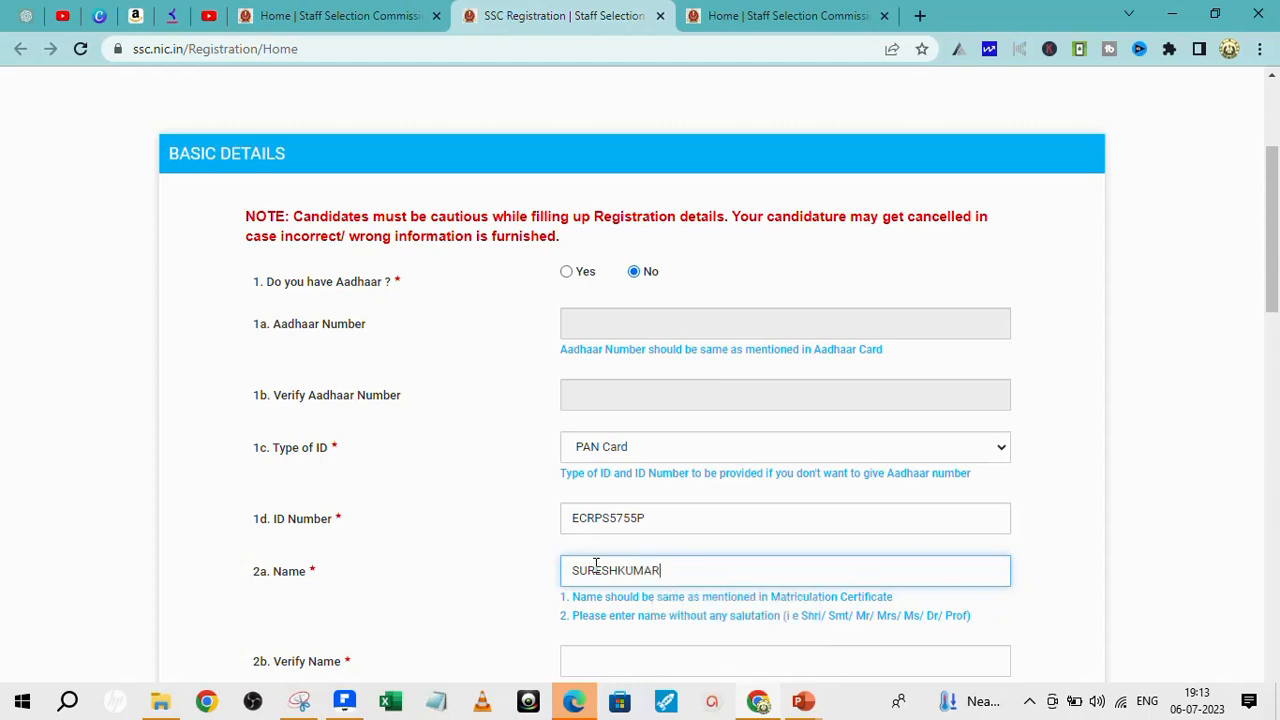
pyautogui.scroll(-3, 699, 529)
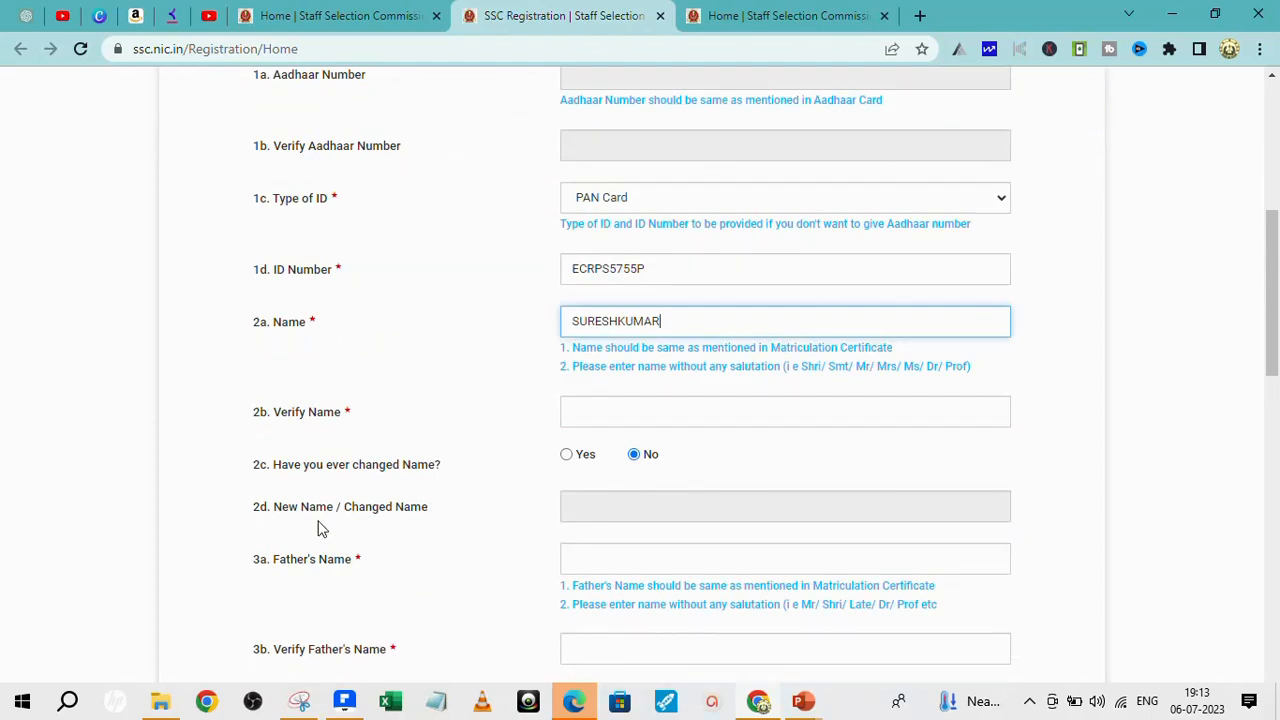
pyautogui.click(597, 406)
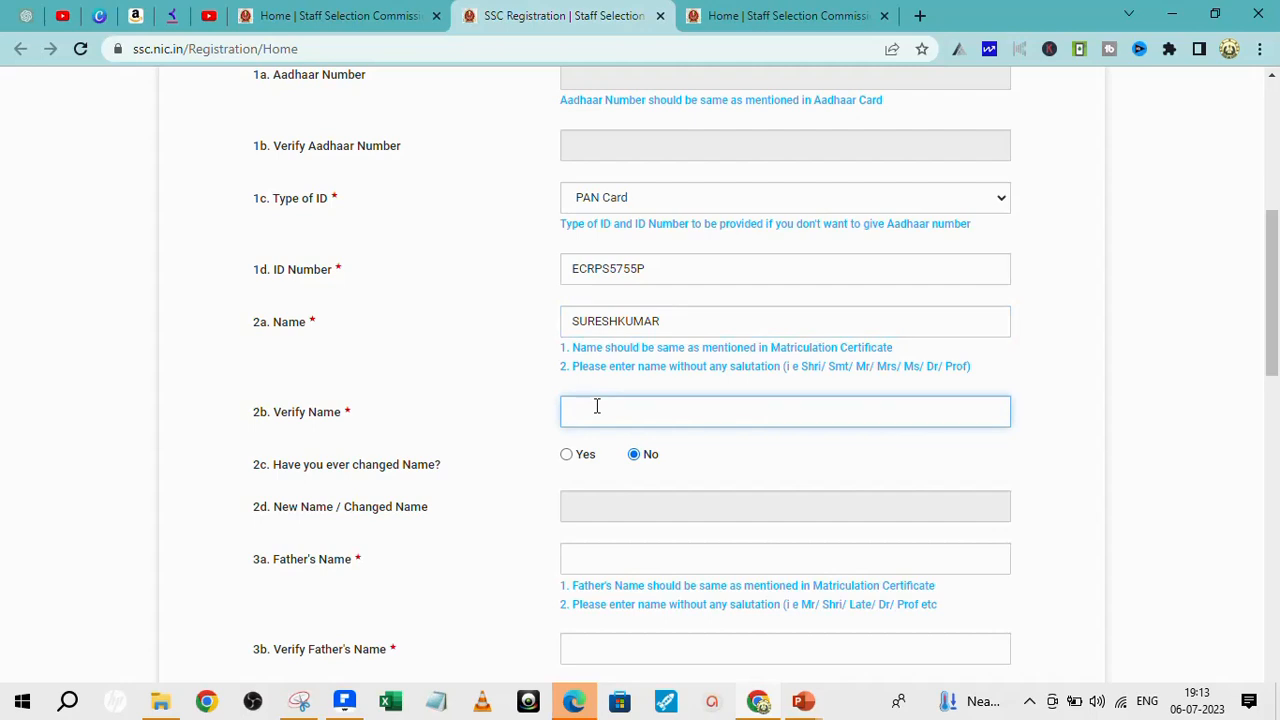
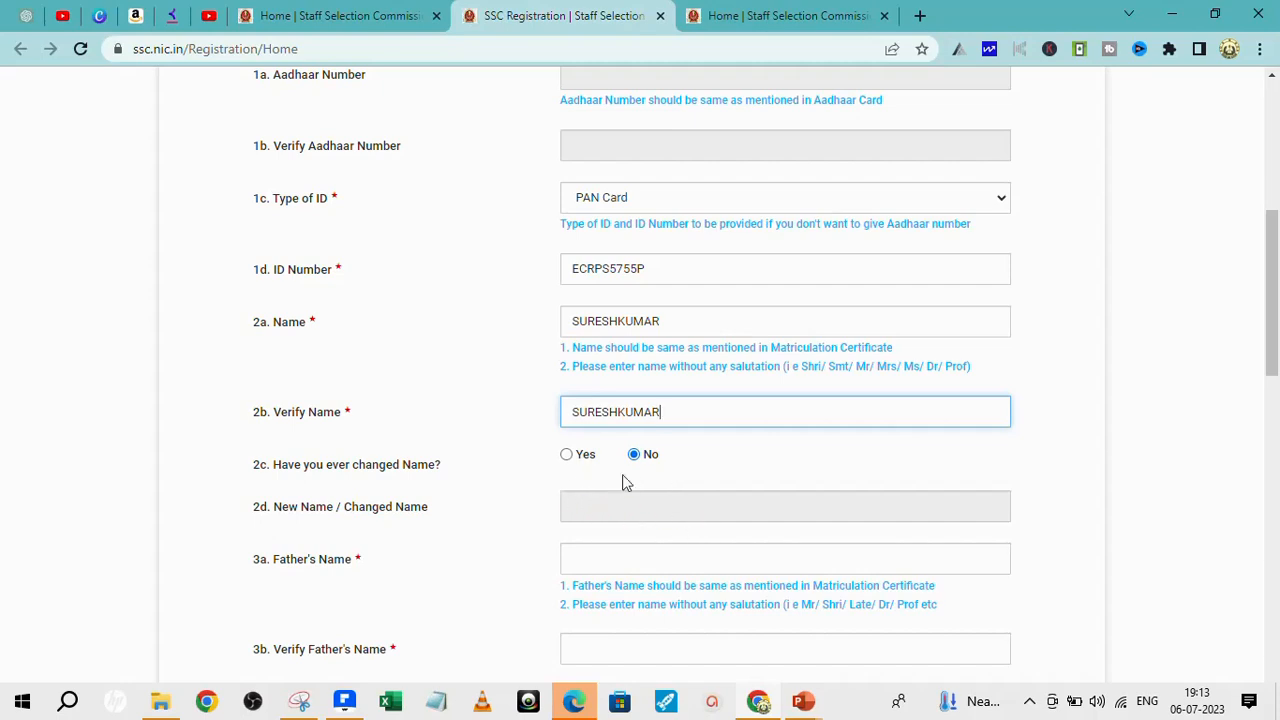
pyautogui.click(620, 555)
# - Enter the father's name and repeat it in the Verify Father's Name field
pyautogui.write('MANI')
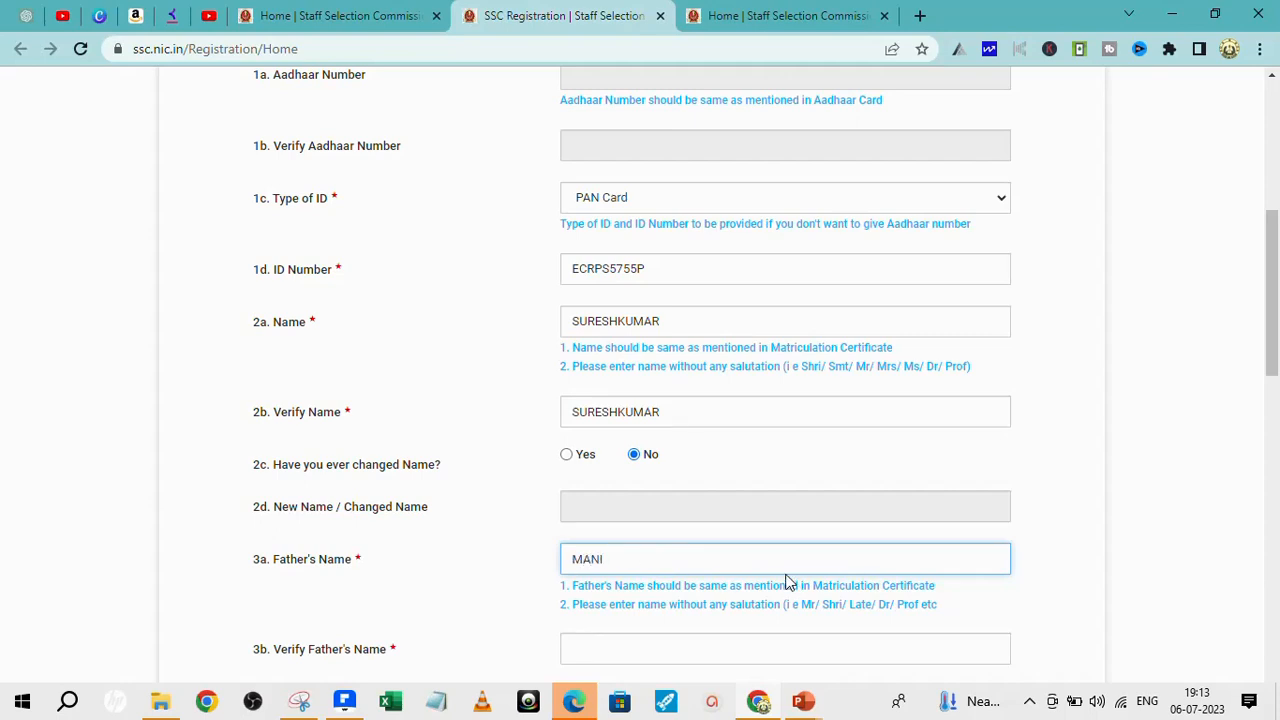
pyautogui.scroll(-3, 700, 543)
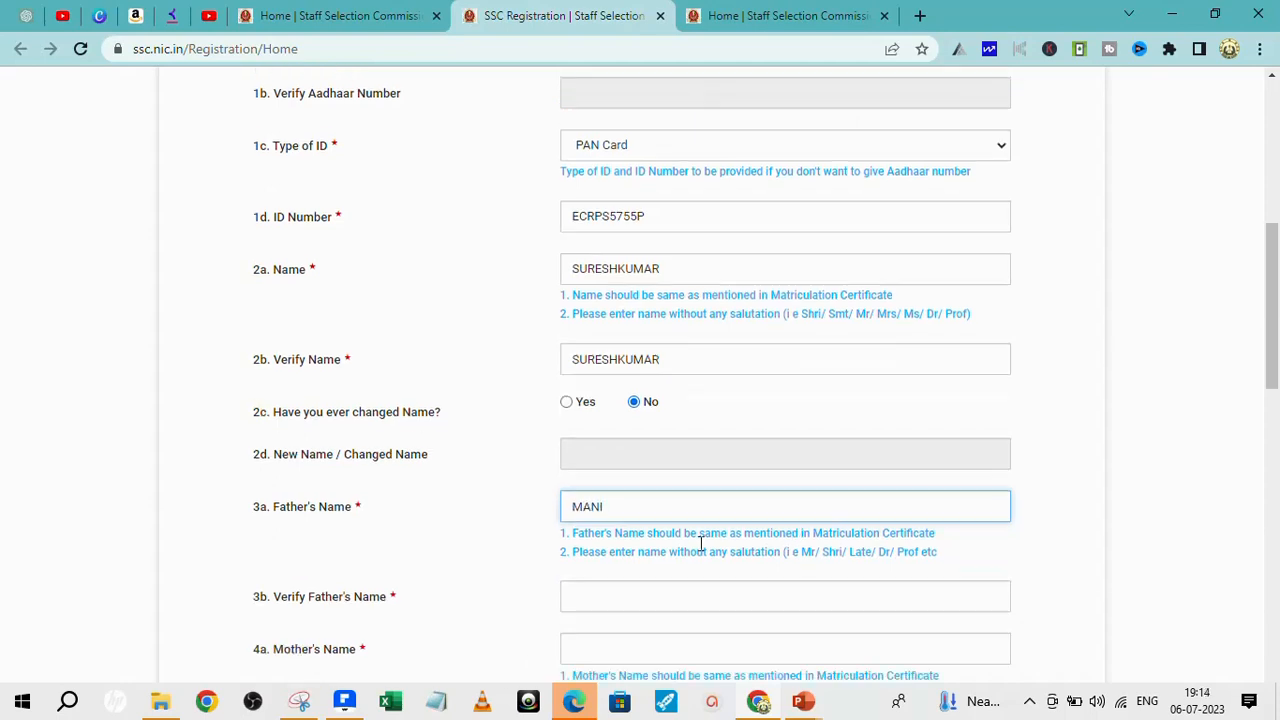
pyautogui.click(593, 400)
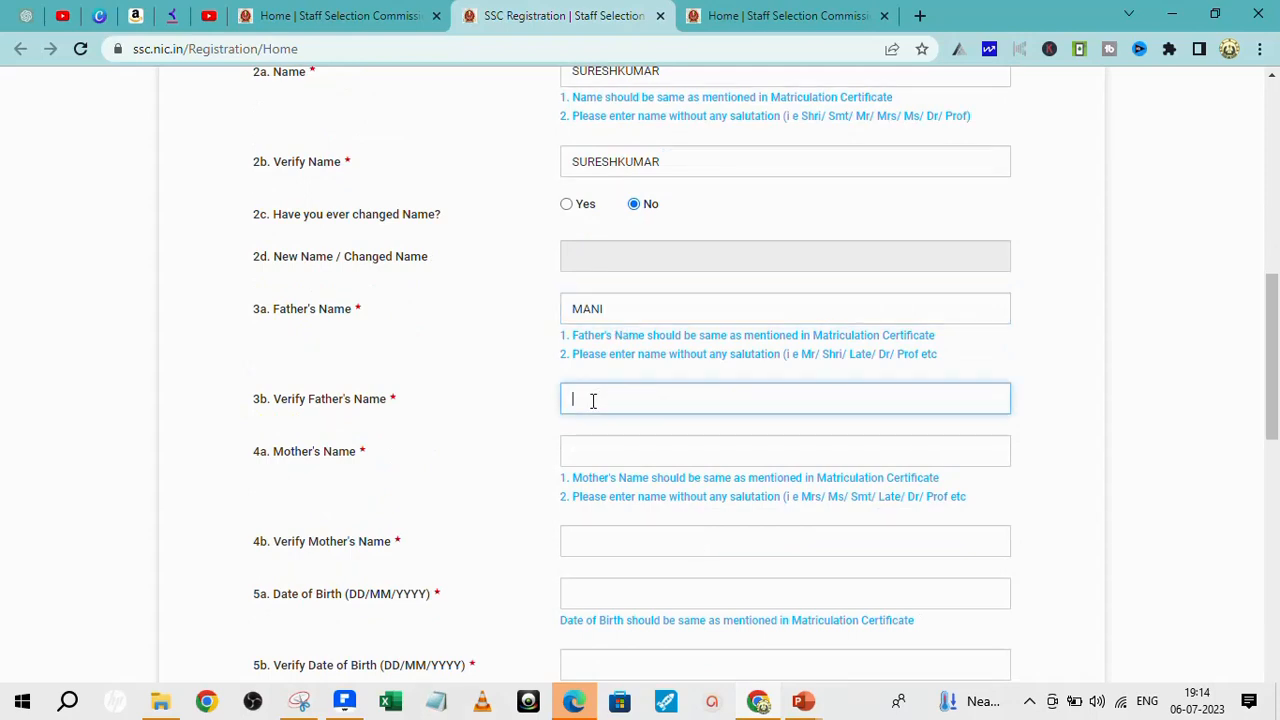
pyautogui.write('MANI')
# - Enter the mother's name and repeat it in the Verify Mother's Name field
pyautogui.click(595, 443)
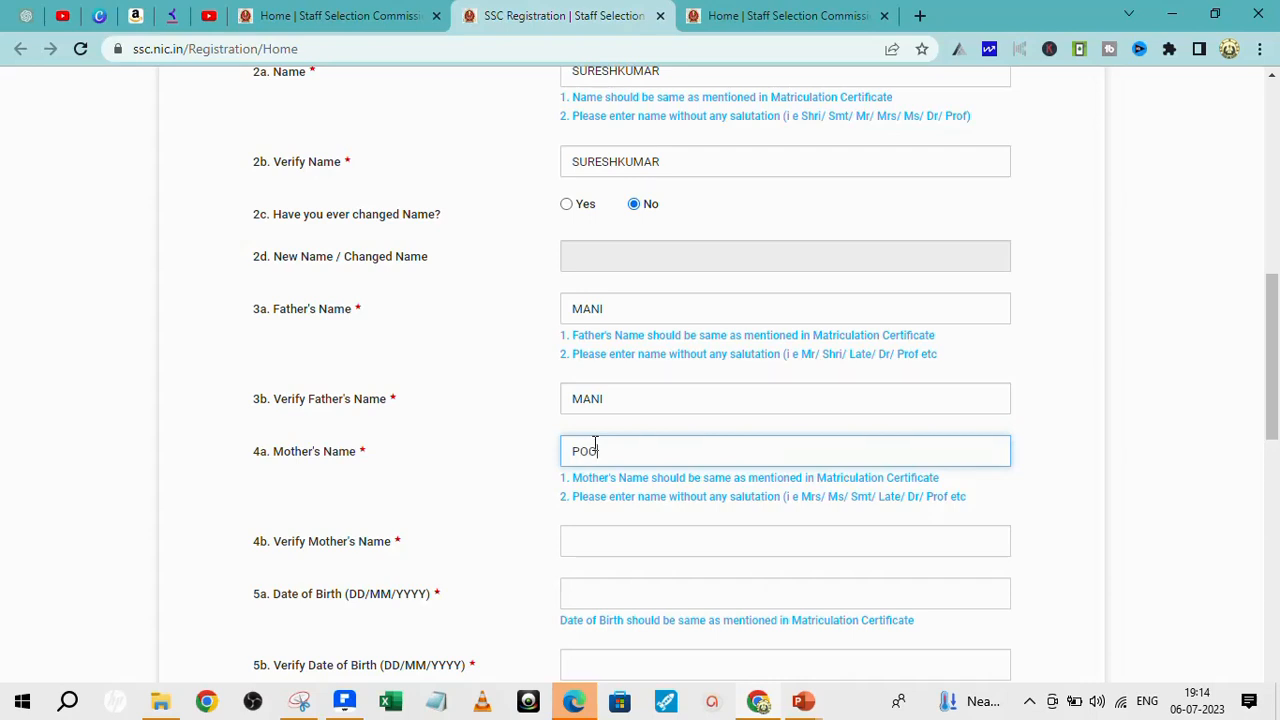
pyautogui.write('POOVATHY')
pyautogui.click(583, 541)
pyautogui.write('PO')
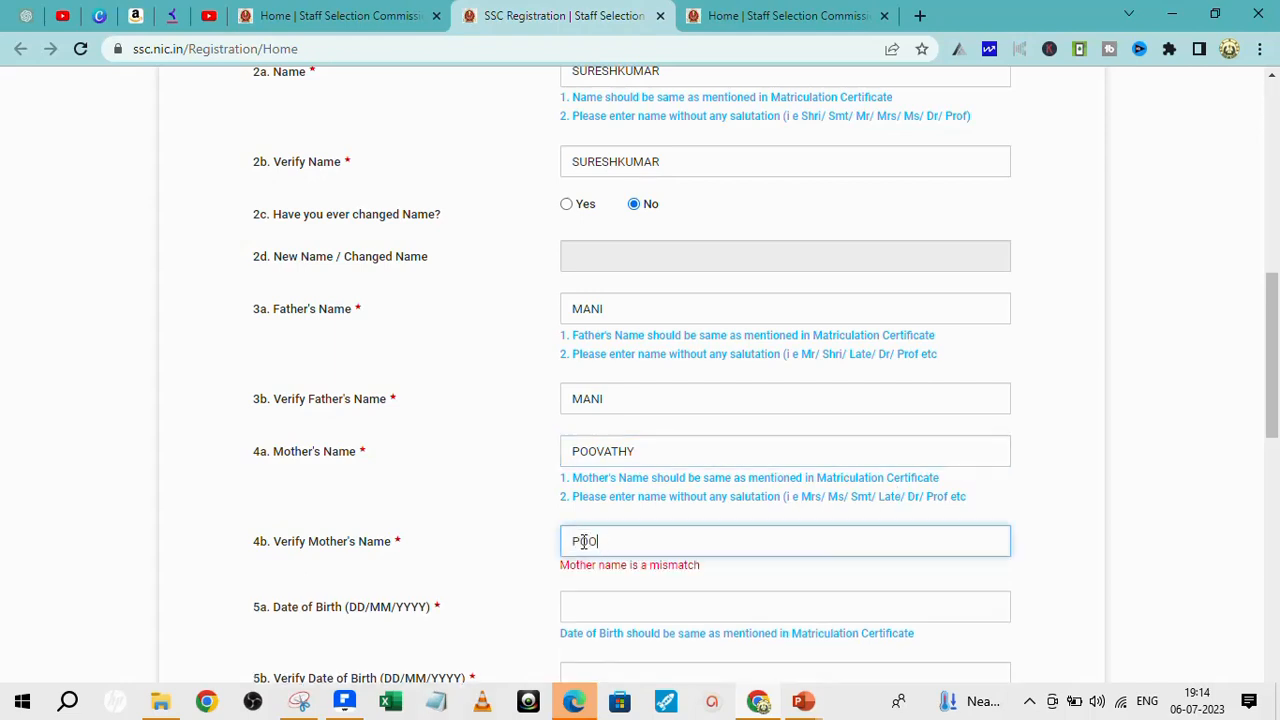
pyautogui.write('OVATHY')
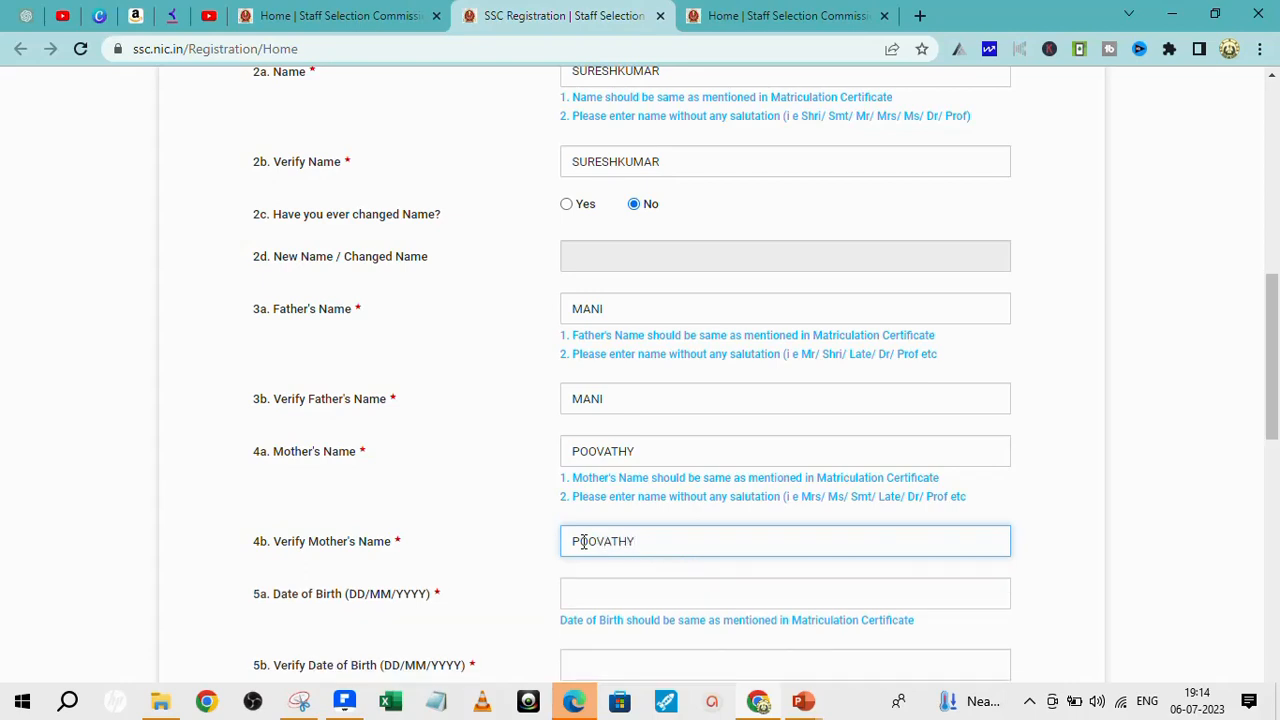
pyautogui.click(635, 598)
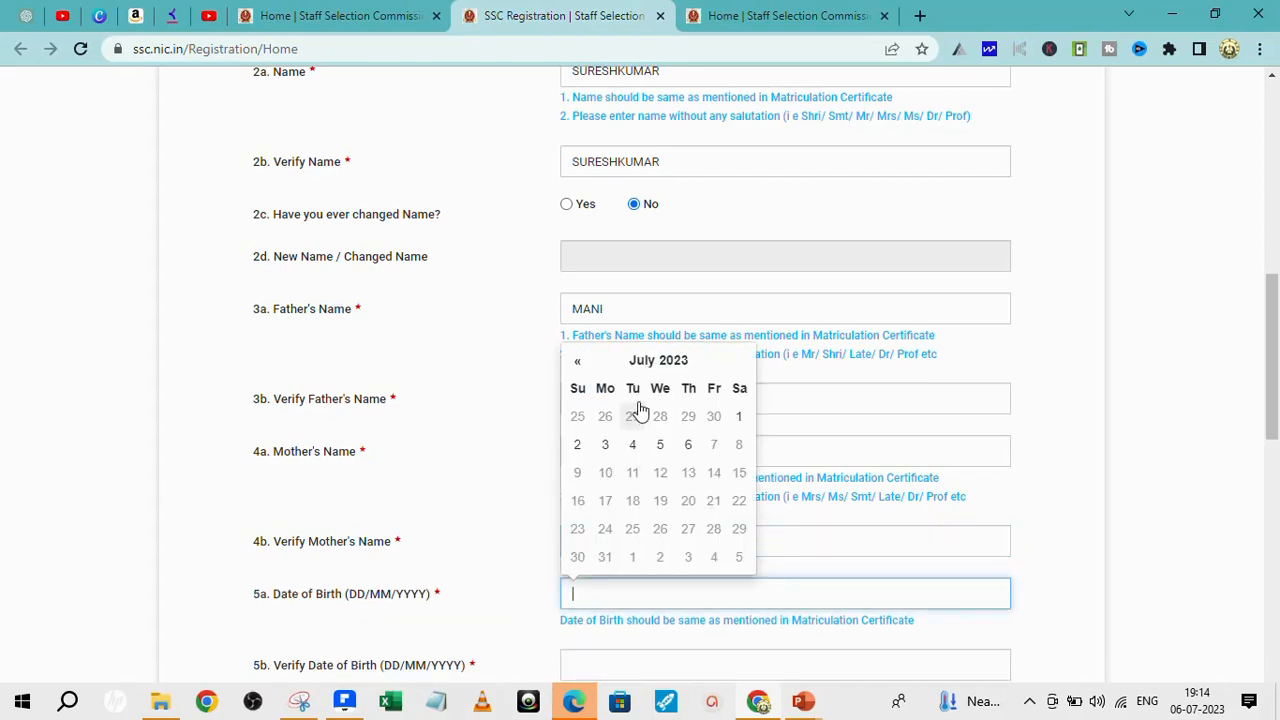
# - Set Education Board and Verify Education Board to Tamil Nadu Board of Secondary Education
pyautogui.click(655, 360)
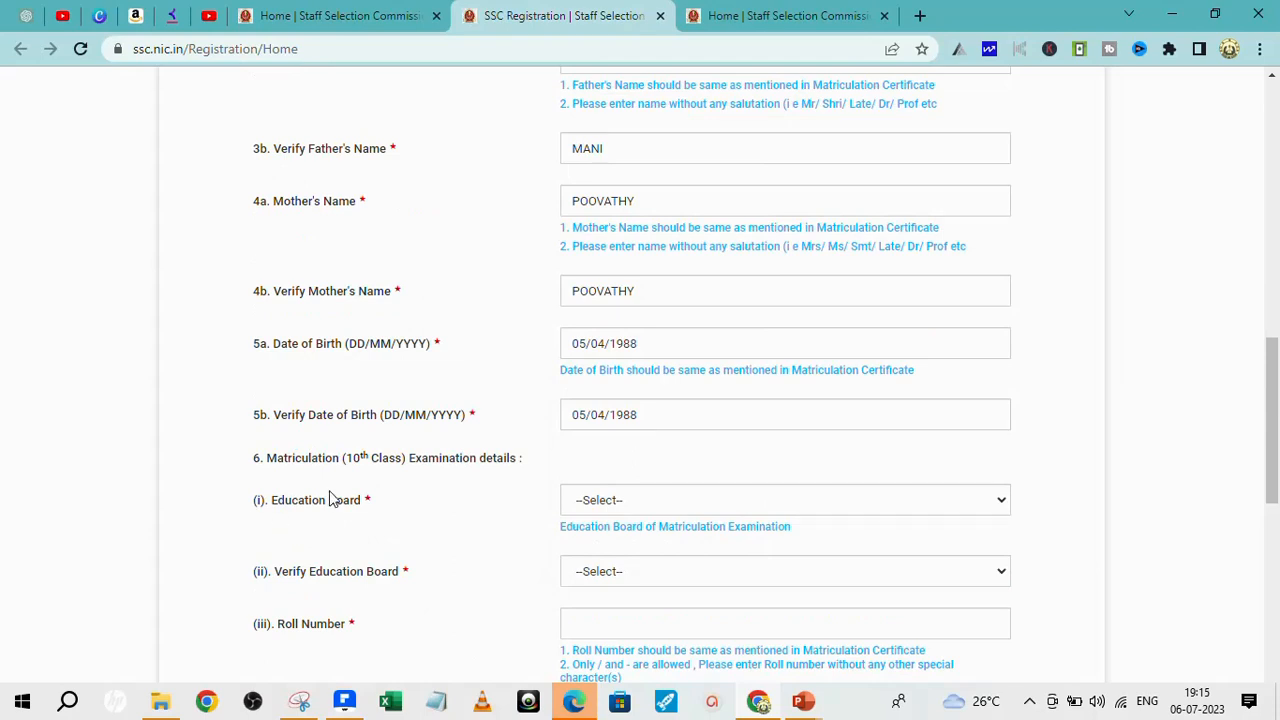
pyautogui.click(1003, 508)
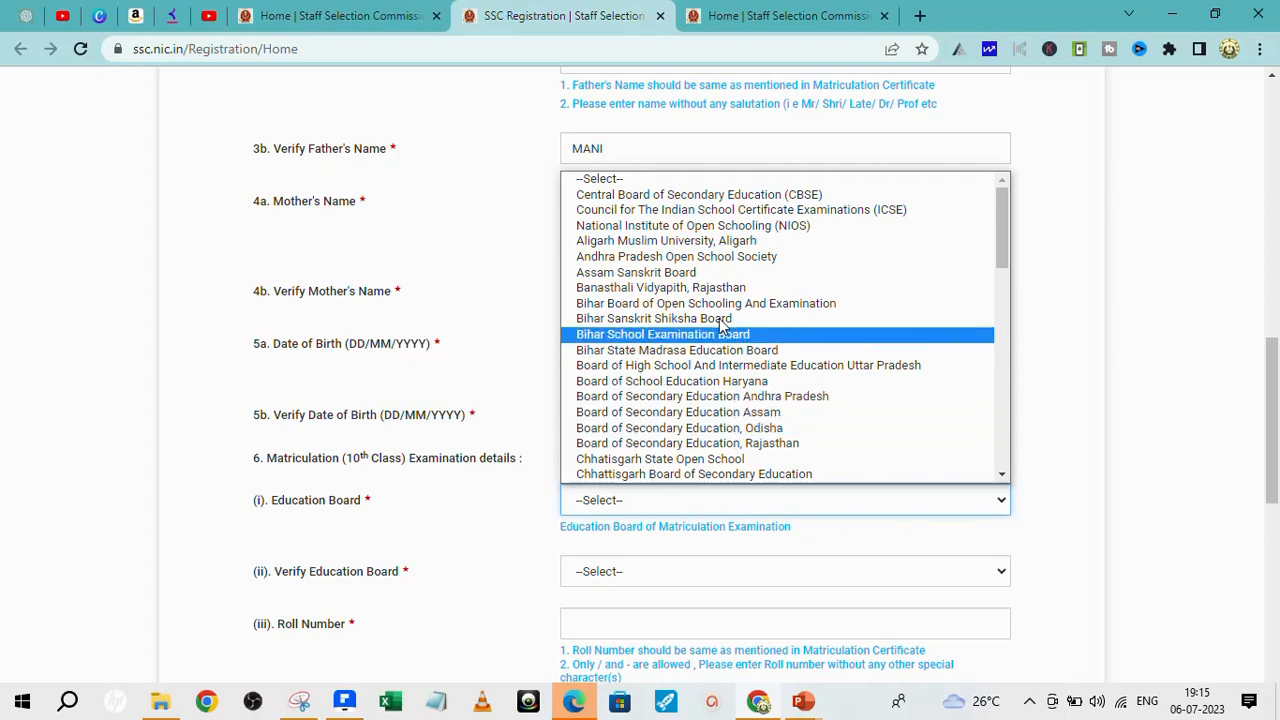
pyautogui.scroll(-5, 731, 288)
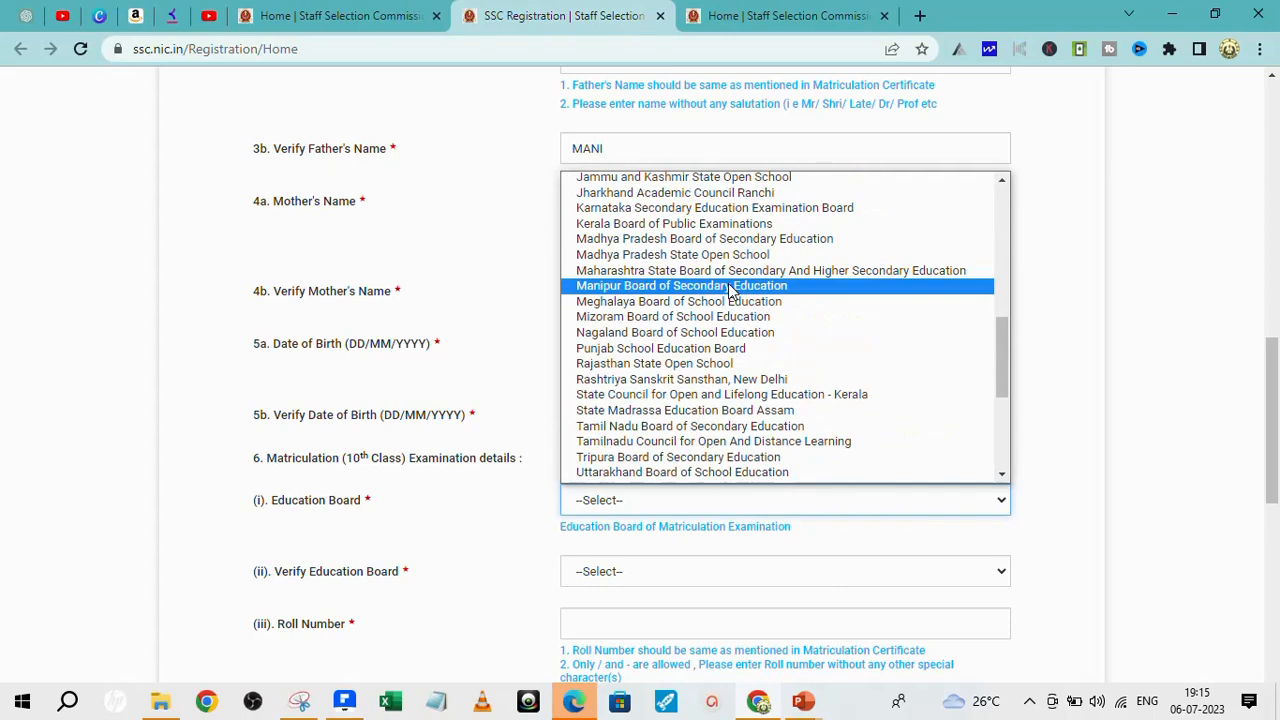
pyautogui.click(715, 427)
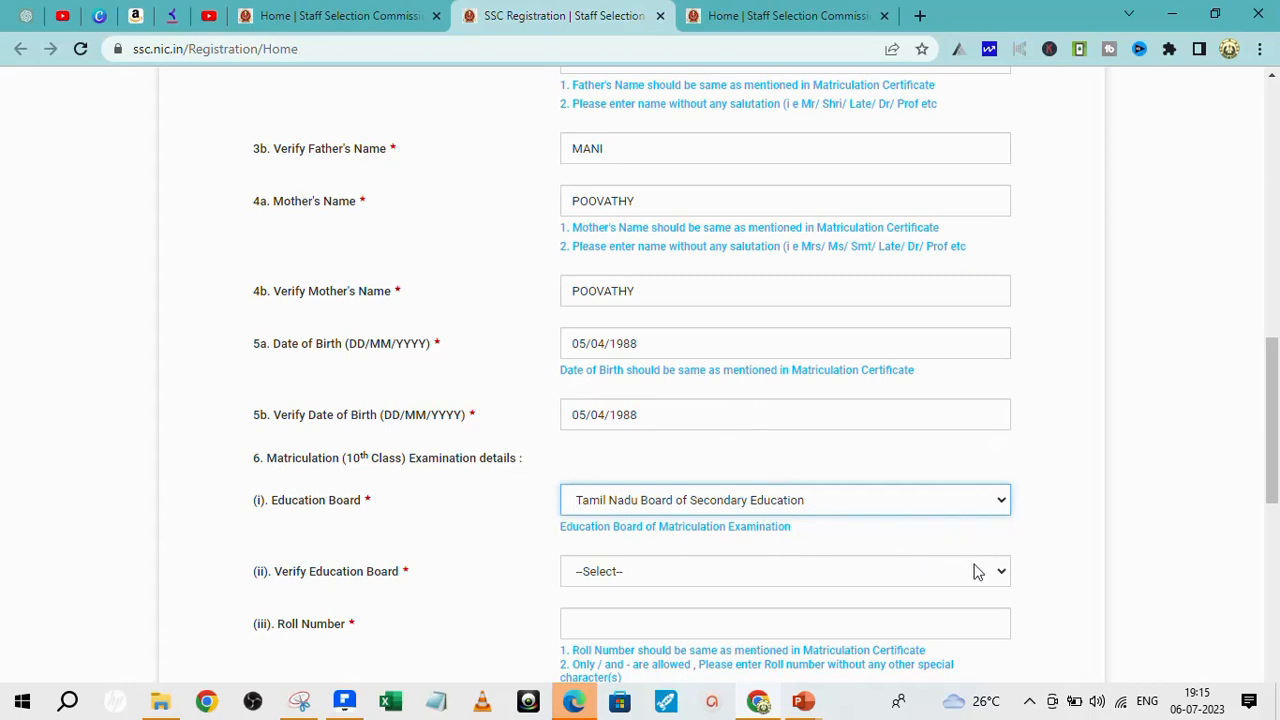
pyautogui.click(1003, 576)
pyautogui.scroll(-5, 891, 434)
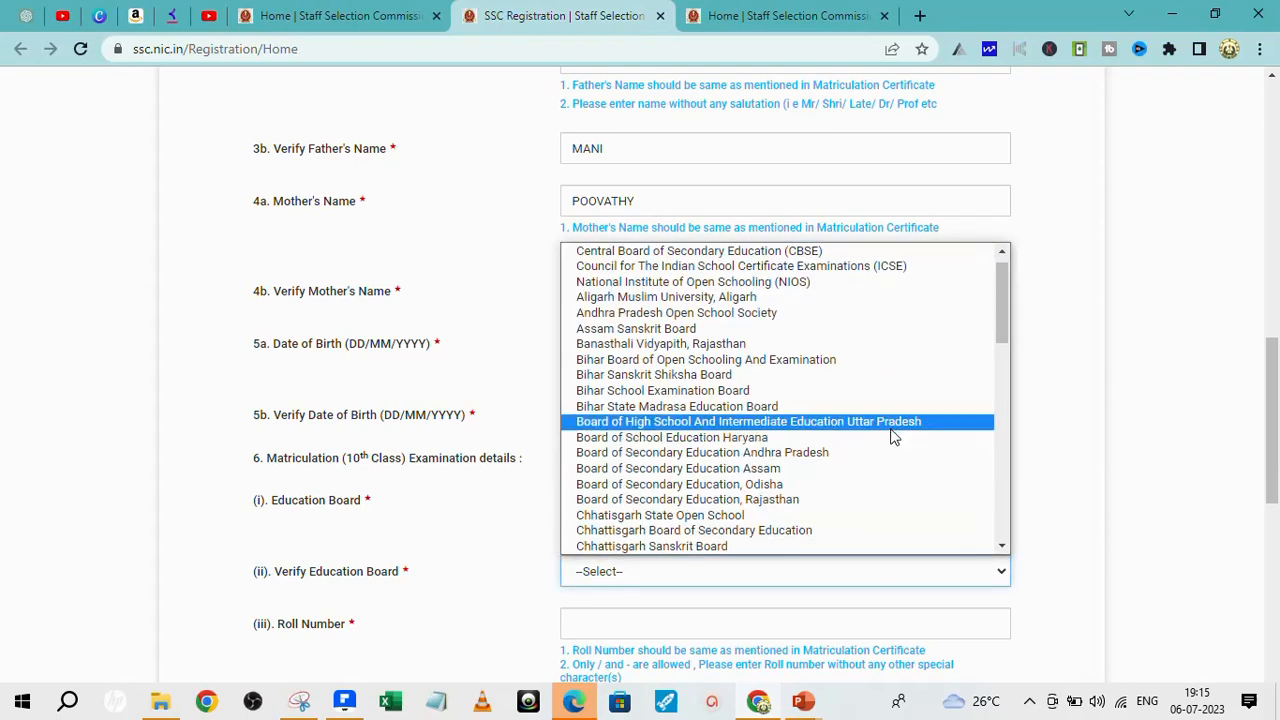
pyautogui.click(700, 482)
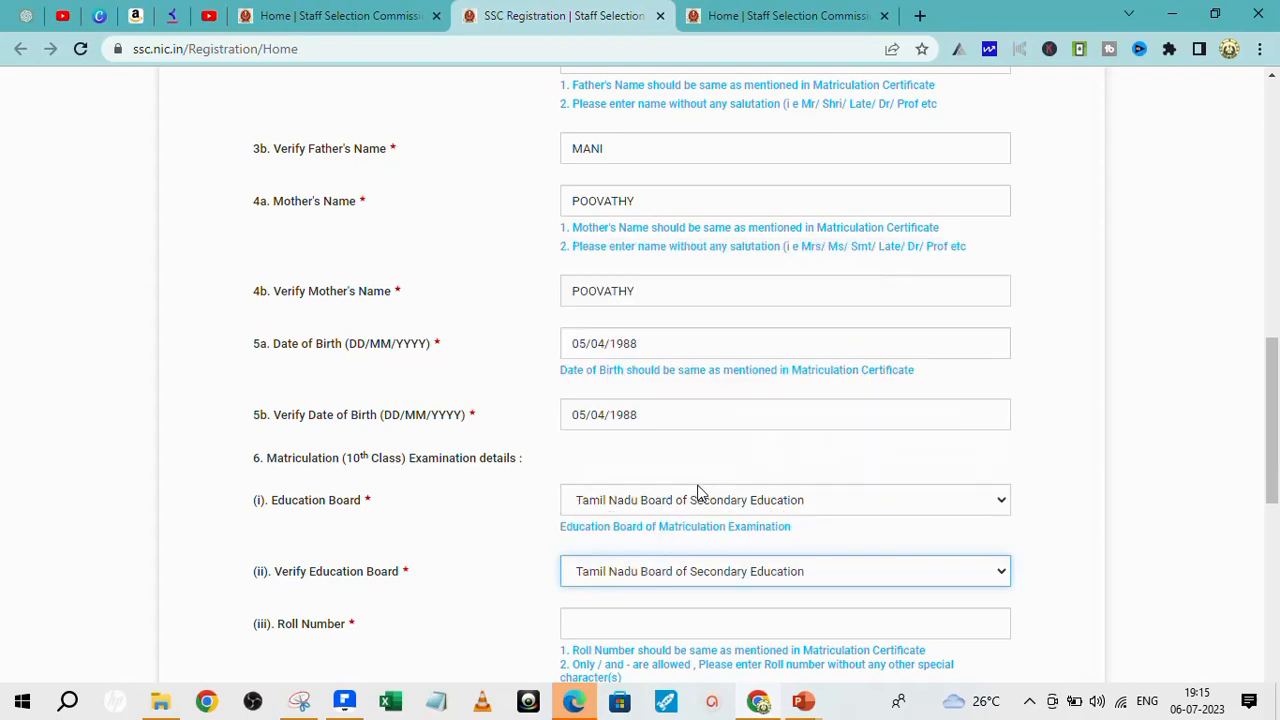
pyautogui.scroll(-3, 832, 464)
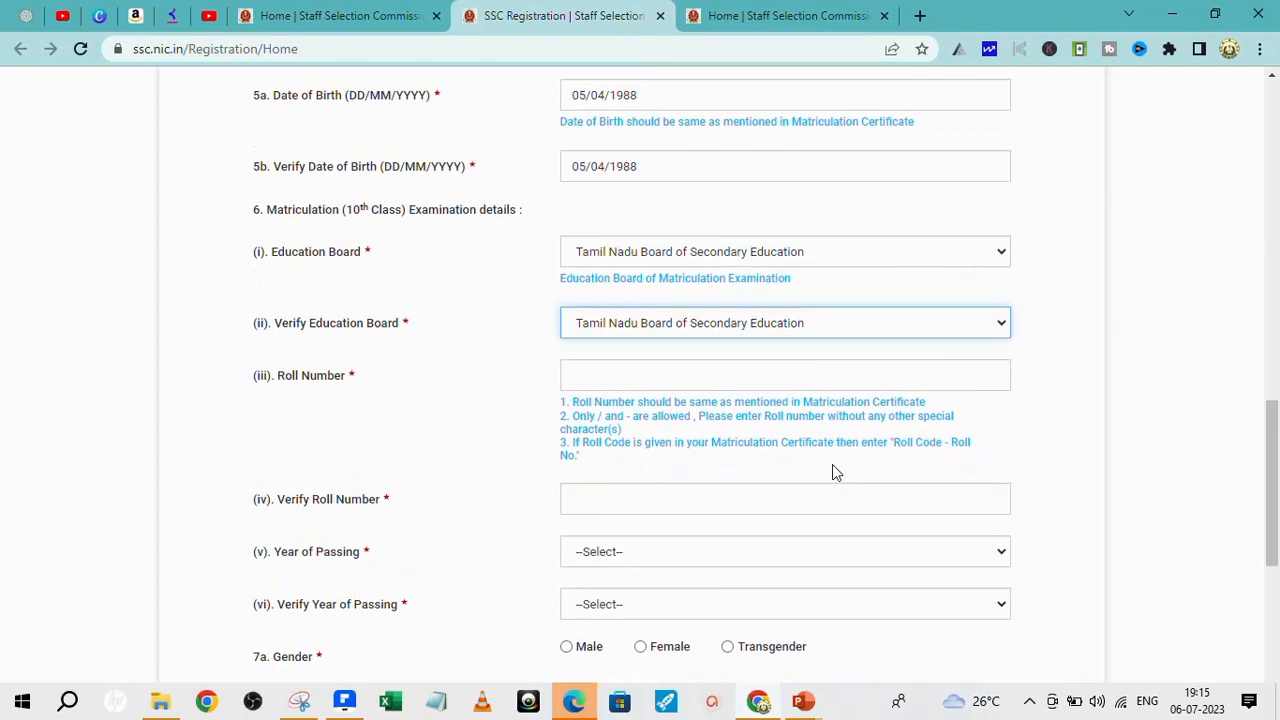
# - Enter the matriculation roll number in both roll fields and pick 2003 in both Year of Passing dropdowns
pyautogui.click(598, 376)
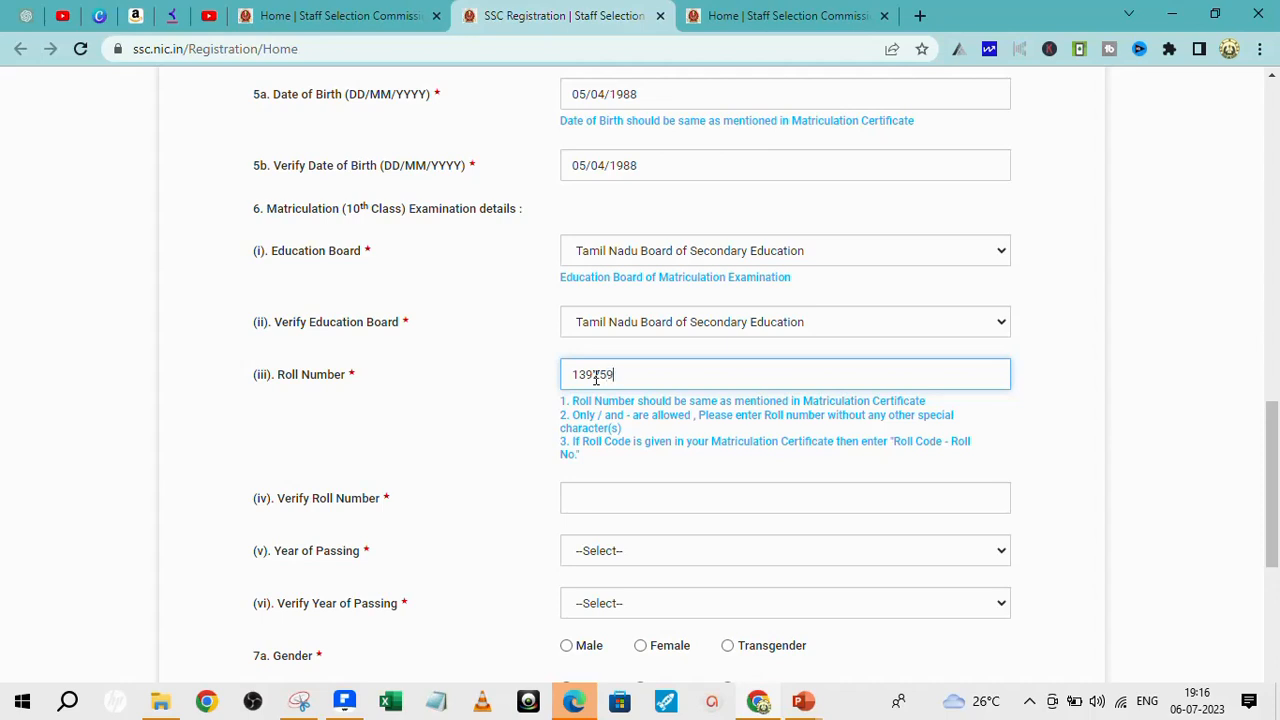
pyautogui.click(617, 494)
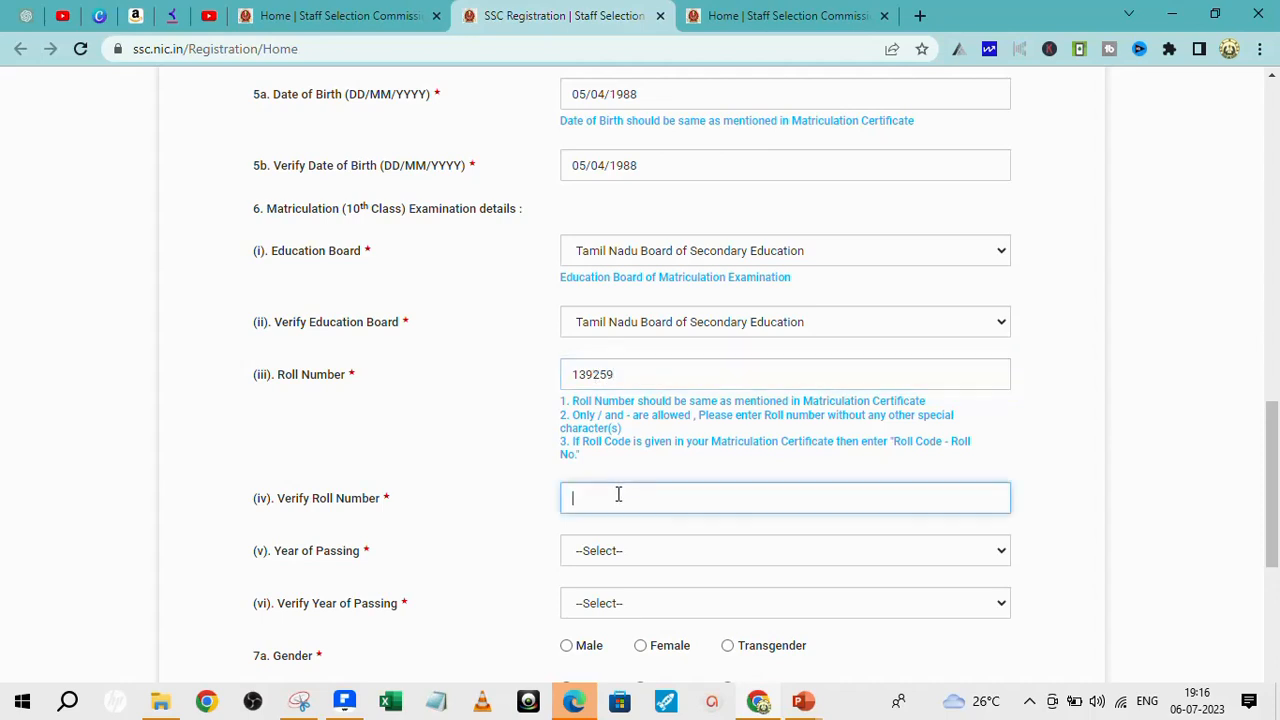
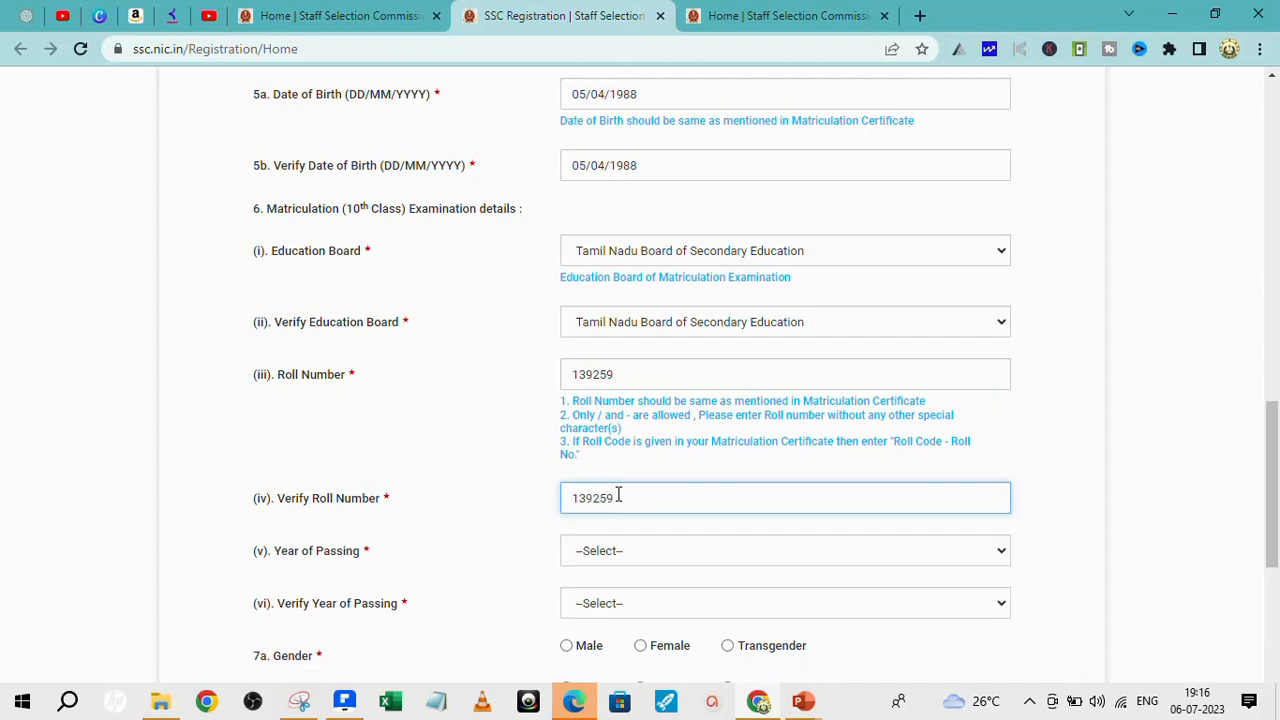
pyautogui.click(1001, 556)
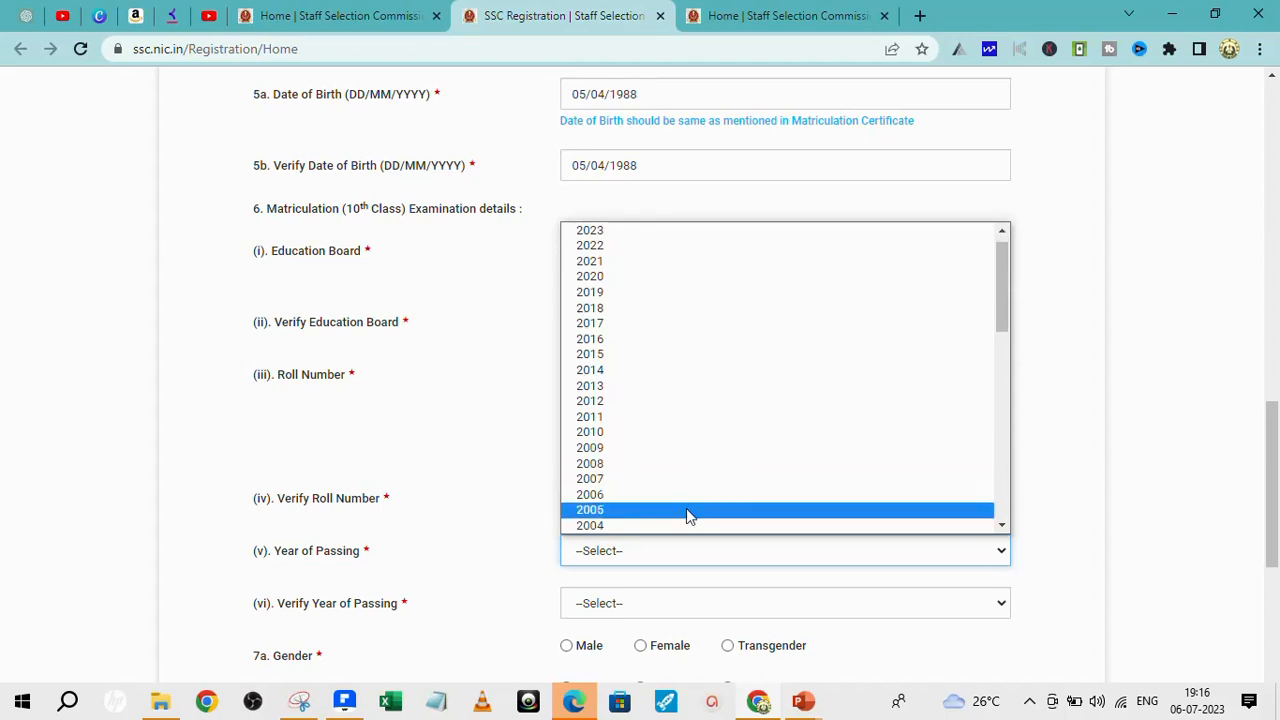
pyautogui.click(1002, 525)
pyautogui.scroll(-1, 649, 489)
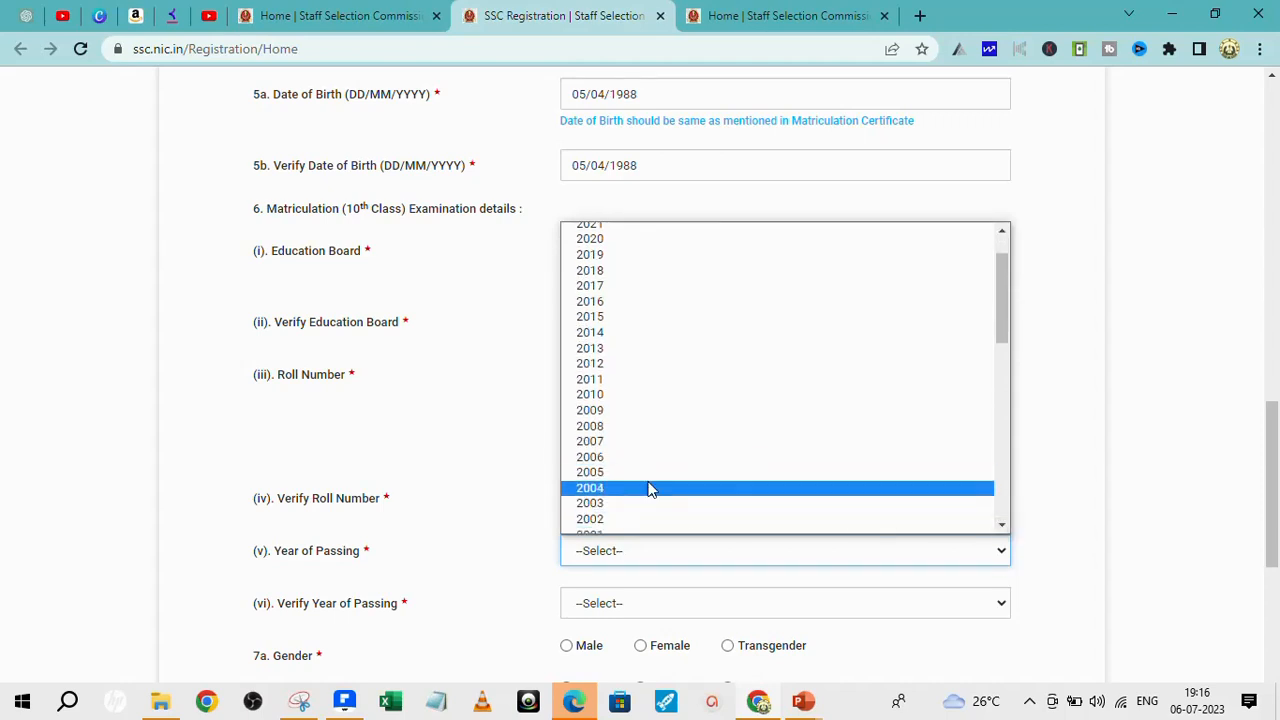
pyautogui.click(620, 505)
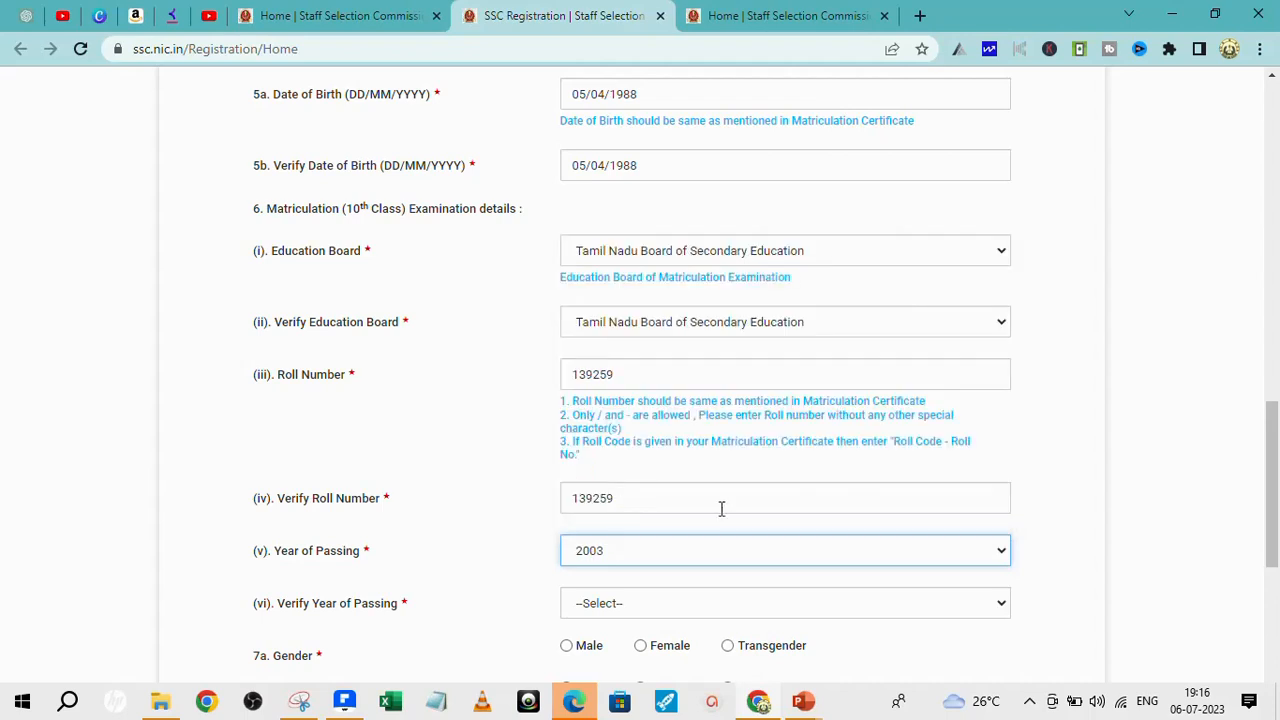
pyautogui.click(1004, 609)
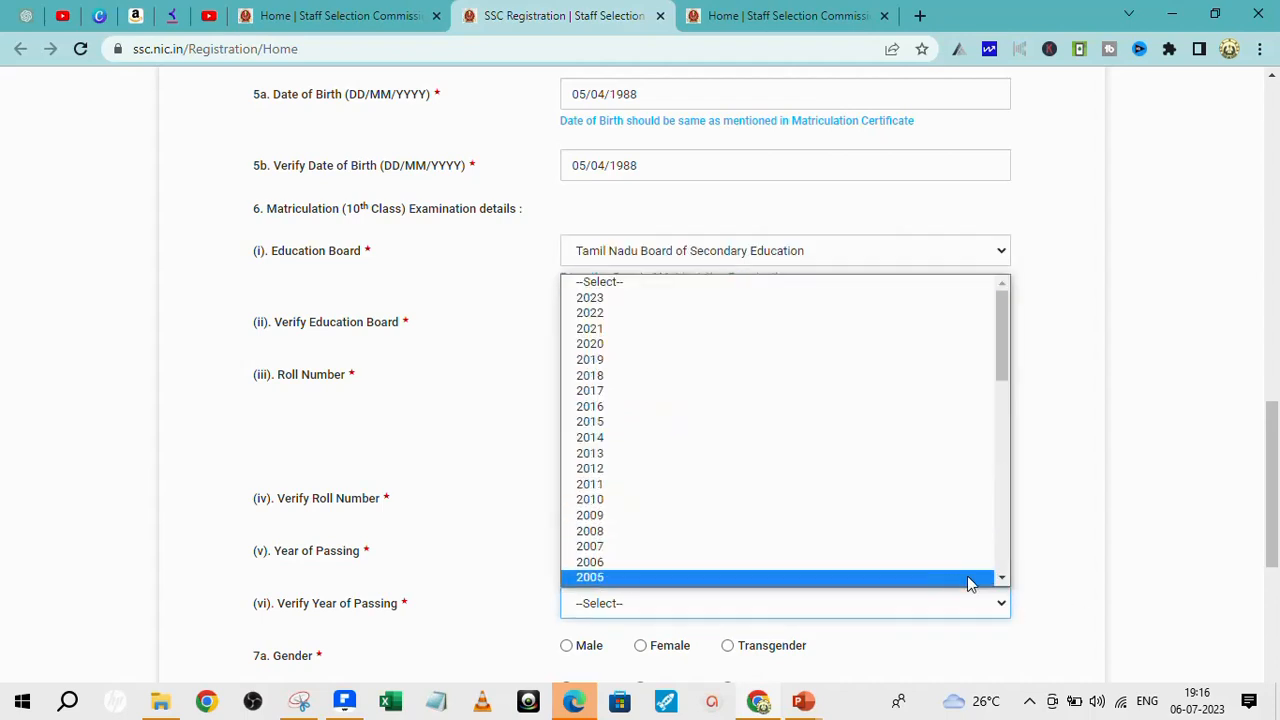
pyautogui.click(1001, 578)
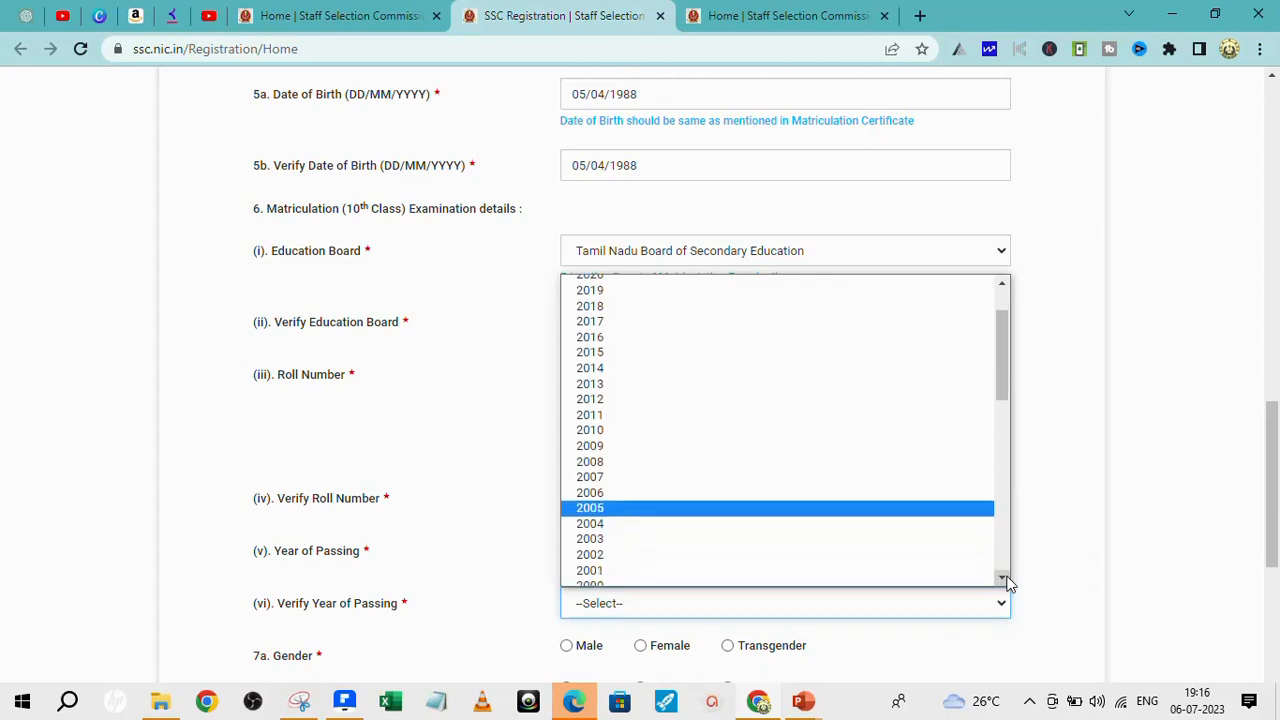
pyautogui.click(640, 497)
# - Set gender to Male in both gender fields and choose Graduation as the qualification level
pyautogui.scroll(-4, 854, 608)
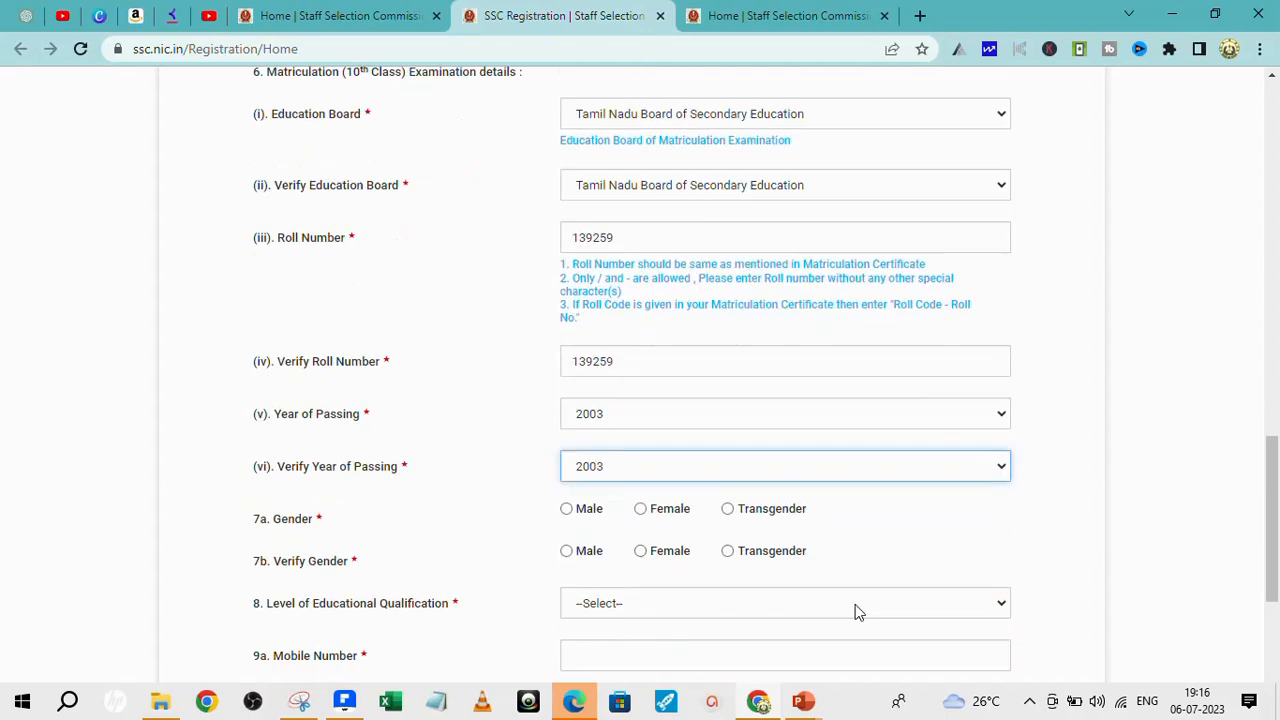
pyautogui.click(566, 395)
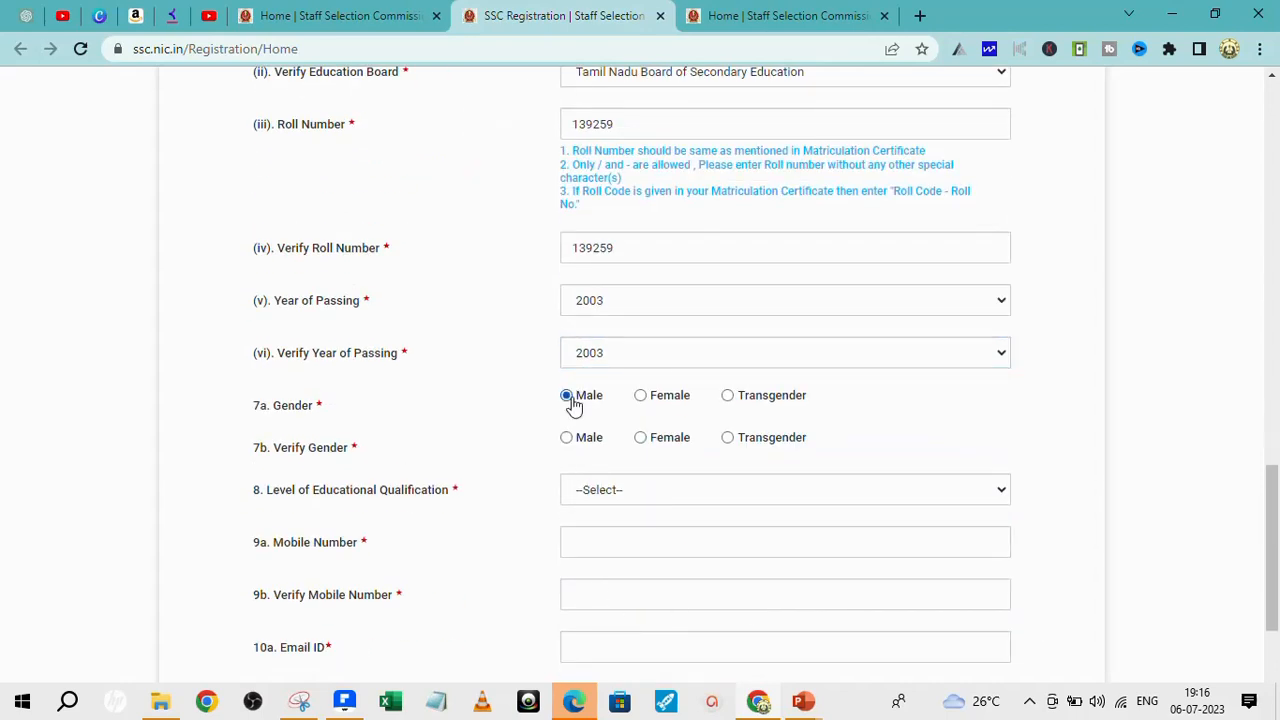
pyautogui.click(568, 440)
pyautogui.click(1001, 493)
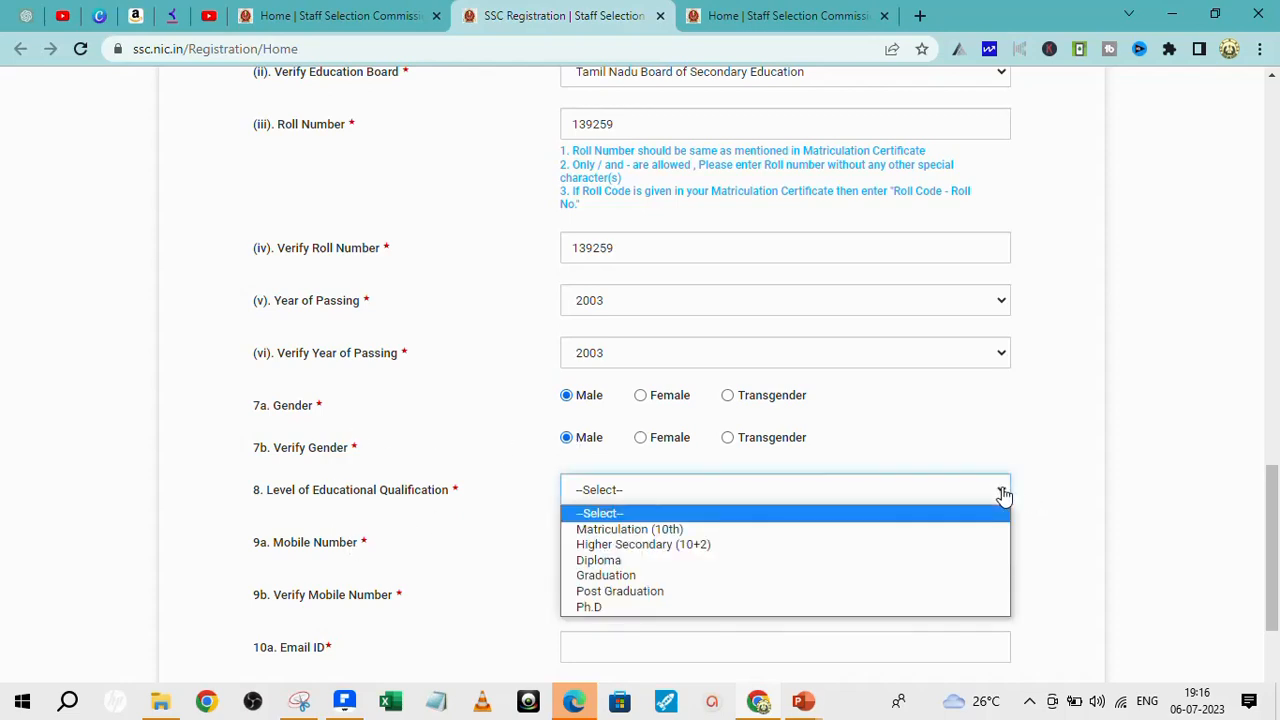
pyautogui.click(656, 576)
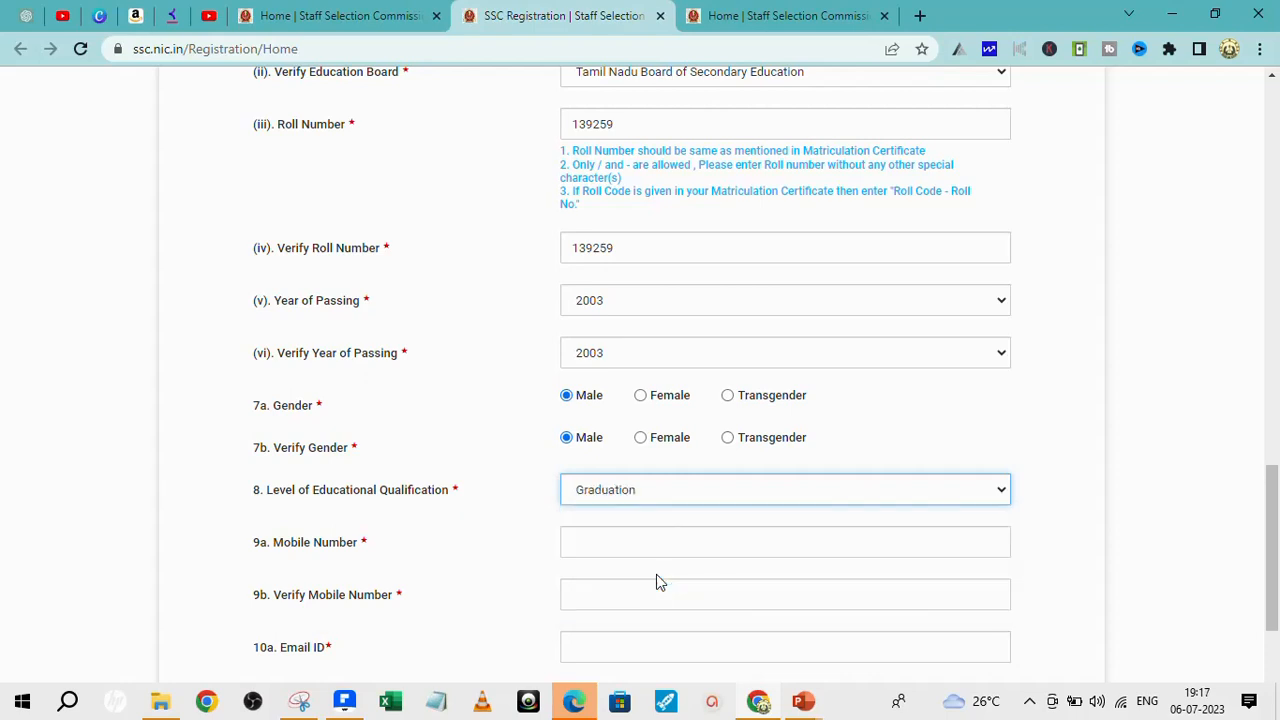
pyautogui.click(658, 545)
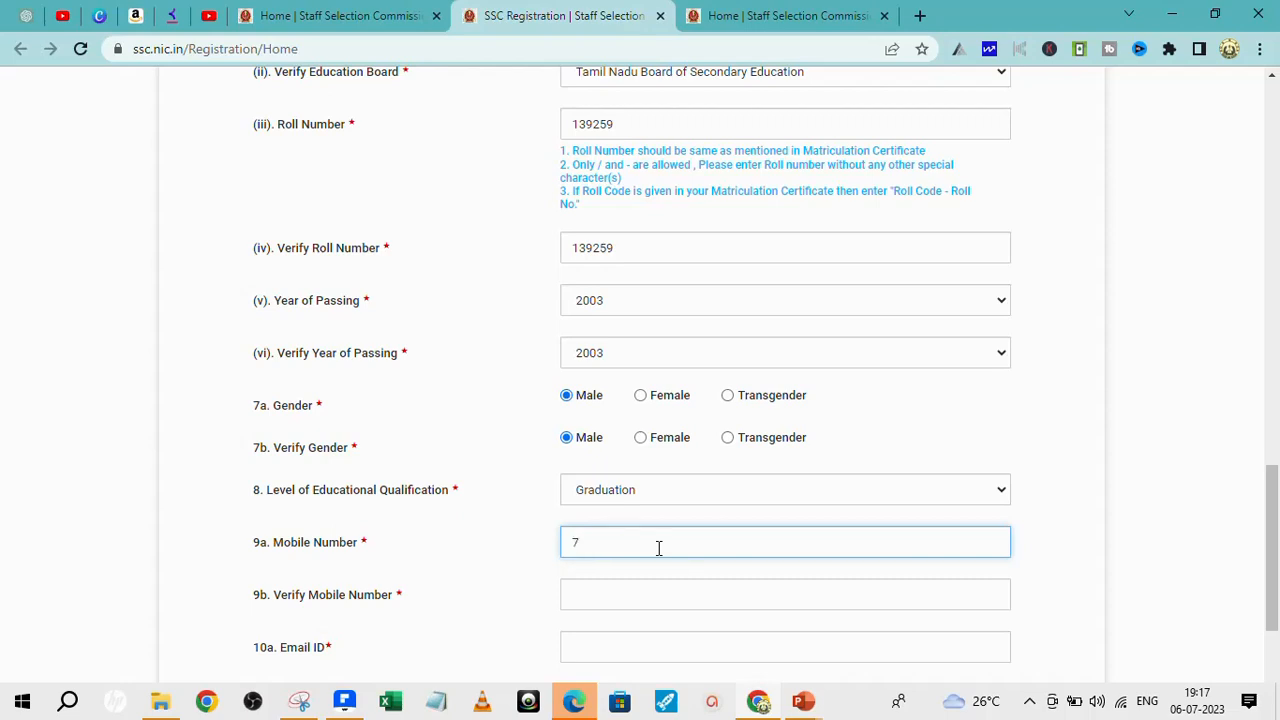
# - Enter the candidate's mobile number in both Mobile Number and Verify Mobile Number
pyautogui.click(637, 597)
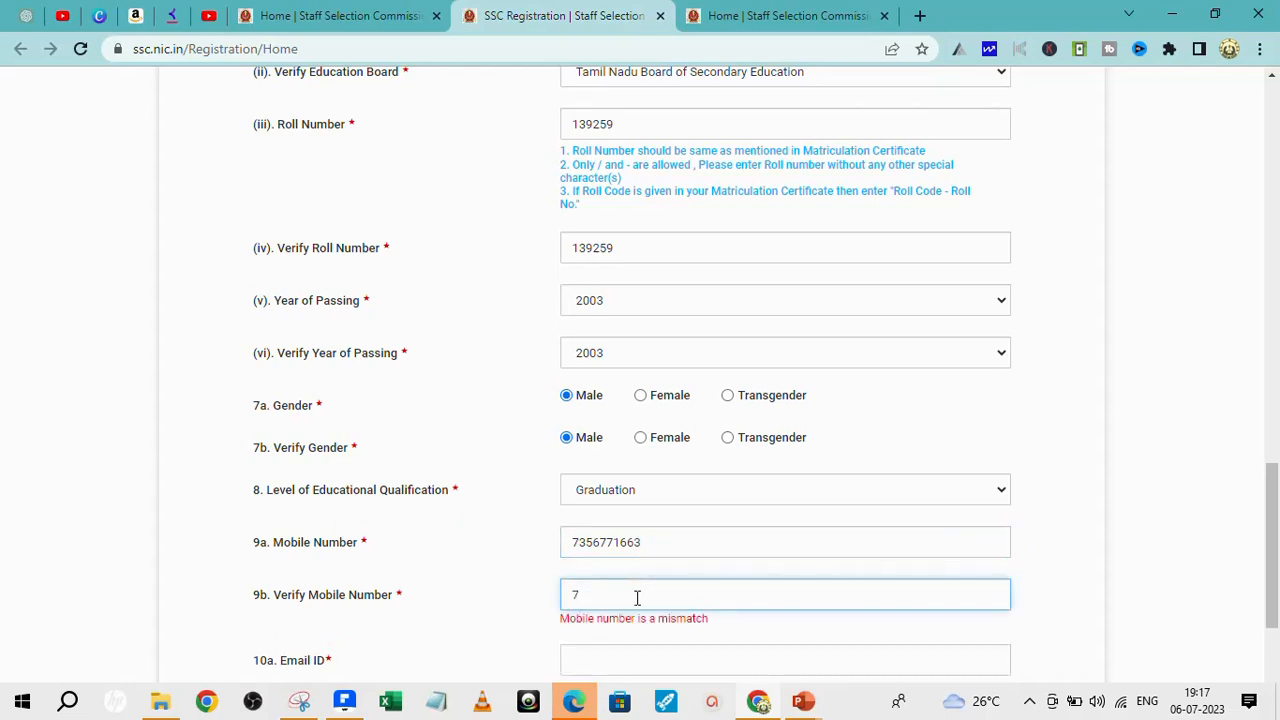
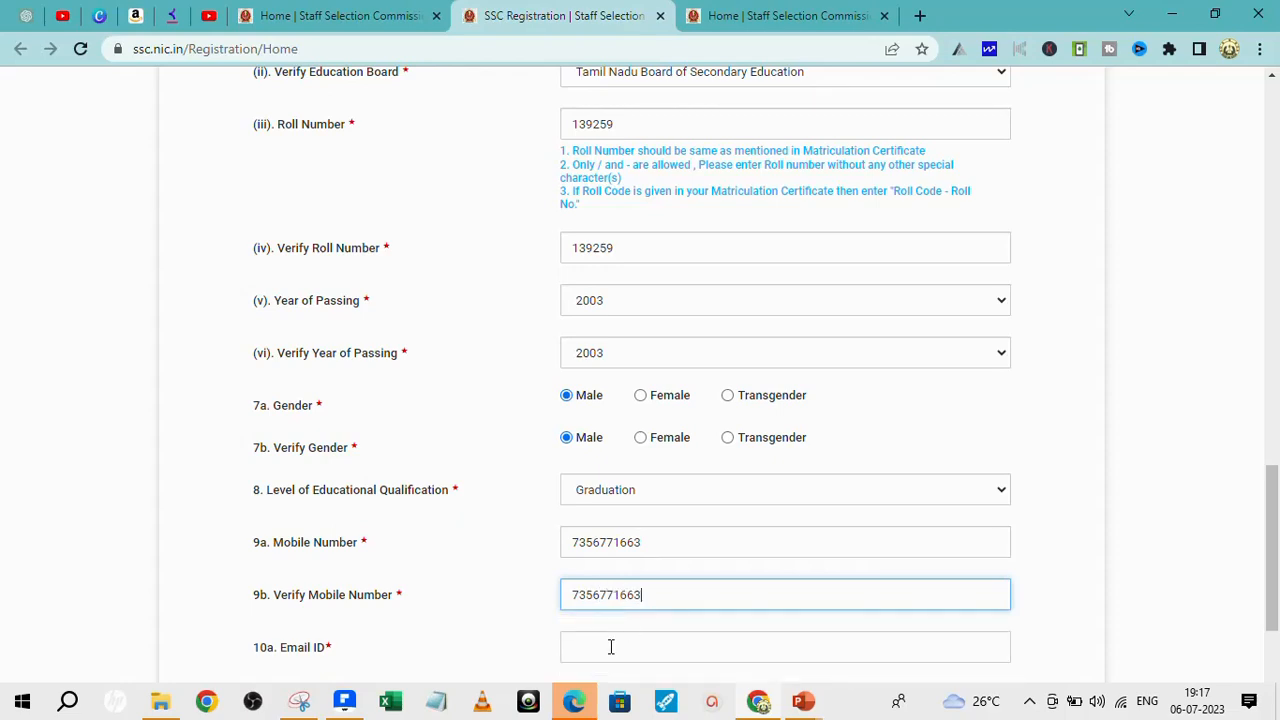
# - Enter the candidate's e-mail address in Email ID, fixing a typo, and repeat it in Verify Email ID
pyautogui.click(611, 647)
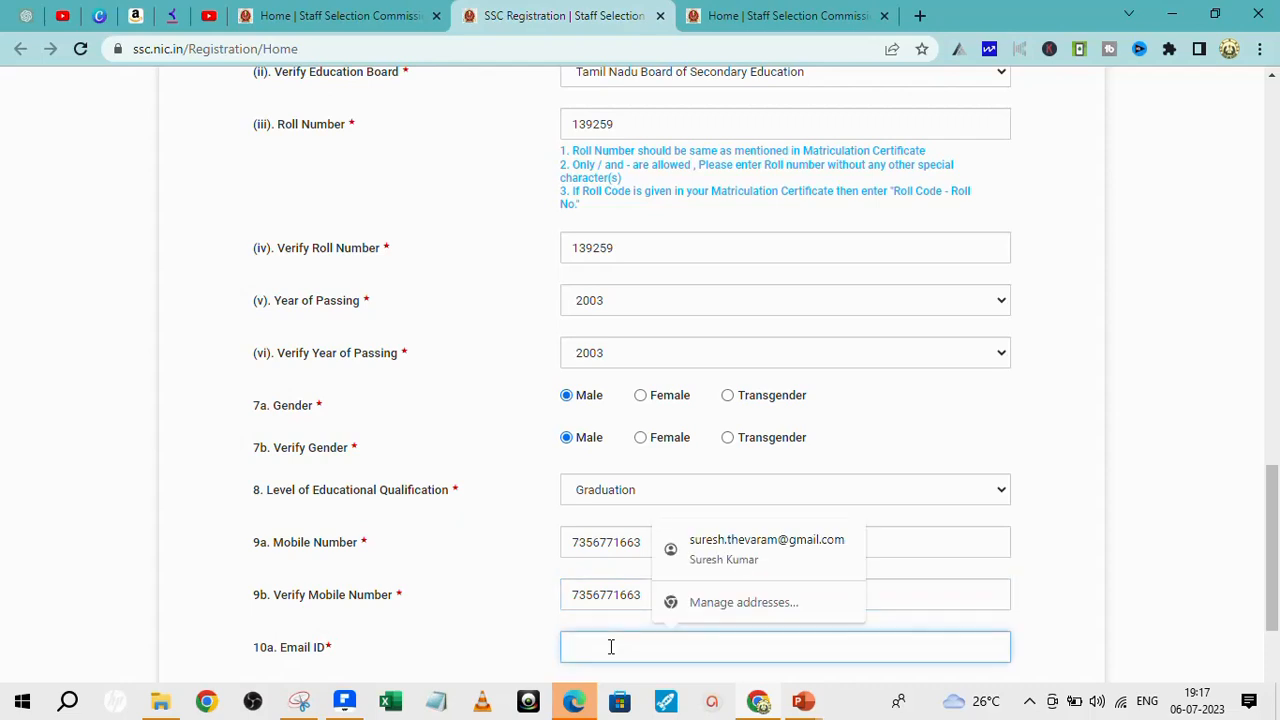
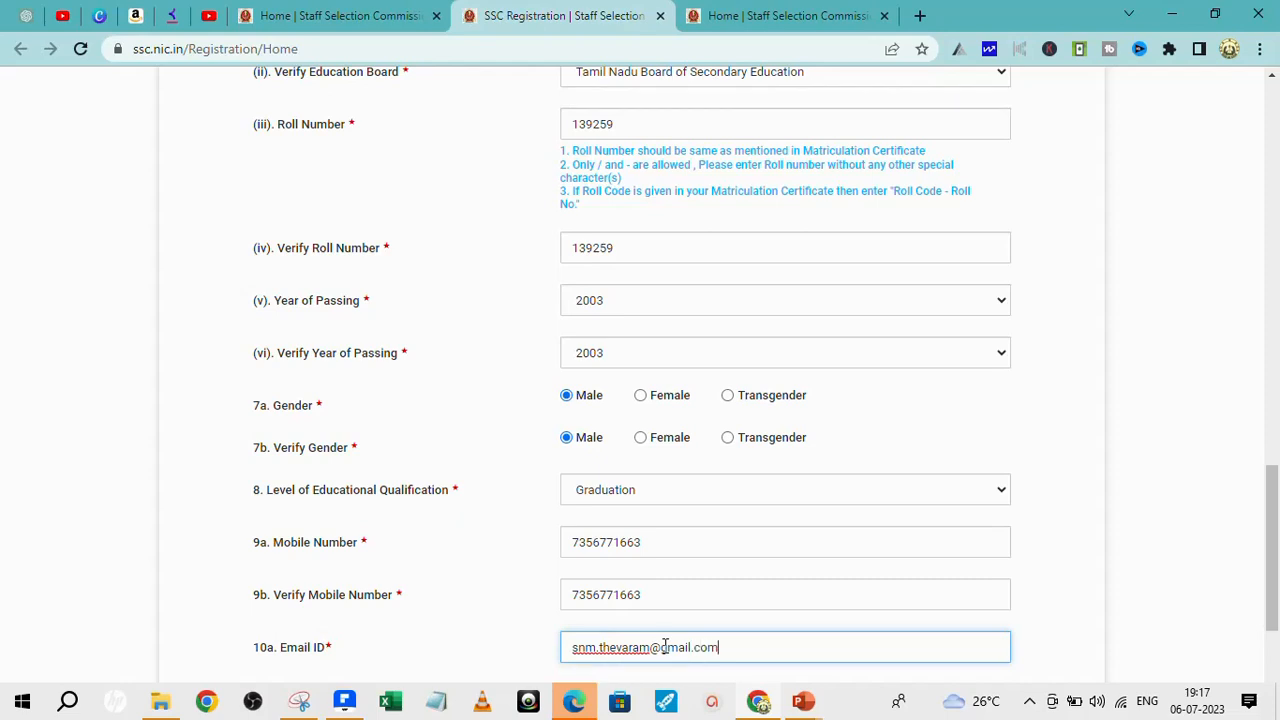
pyautogui.scroll(-3, 720, 586)
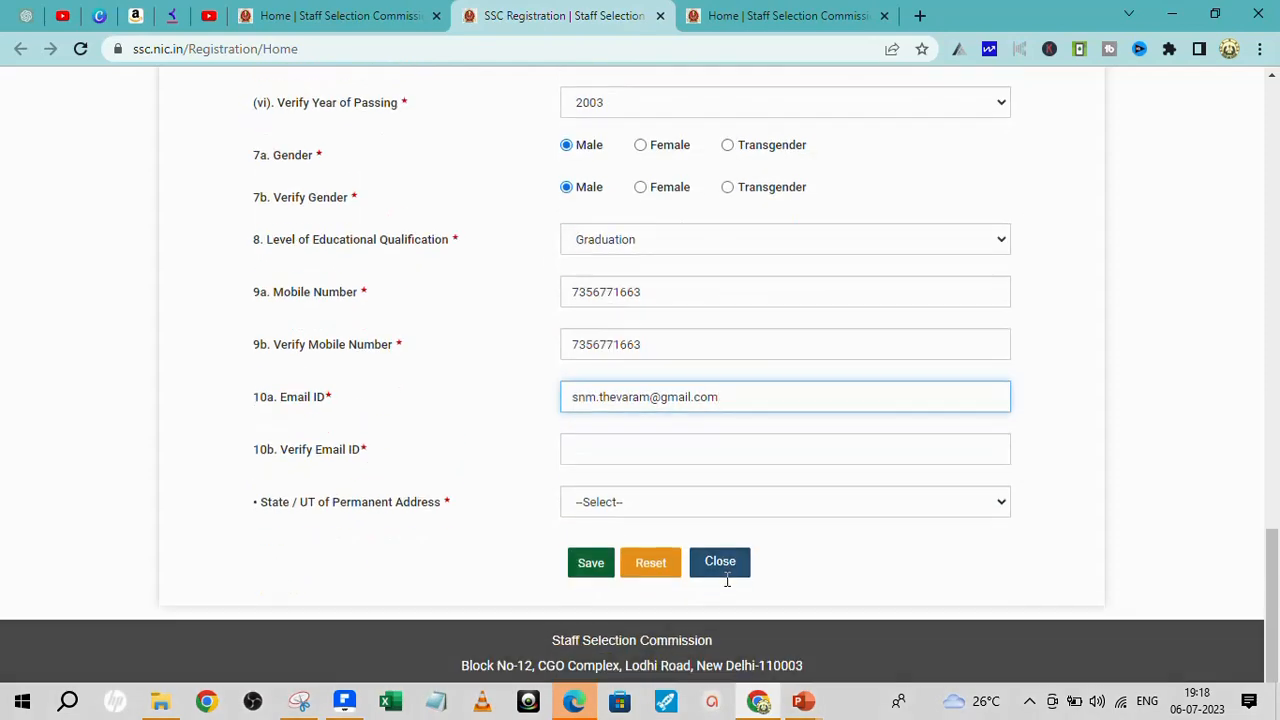
pyautogui.click(600, 449)
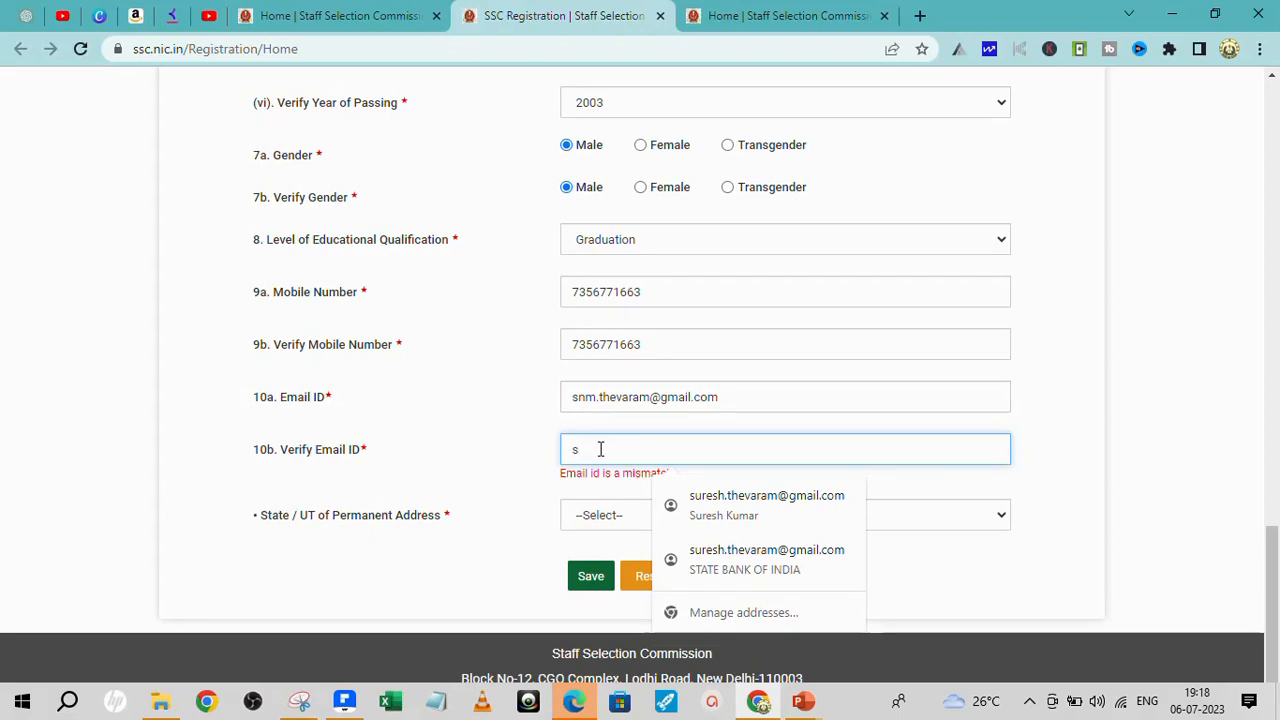
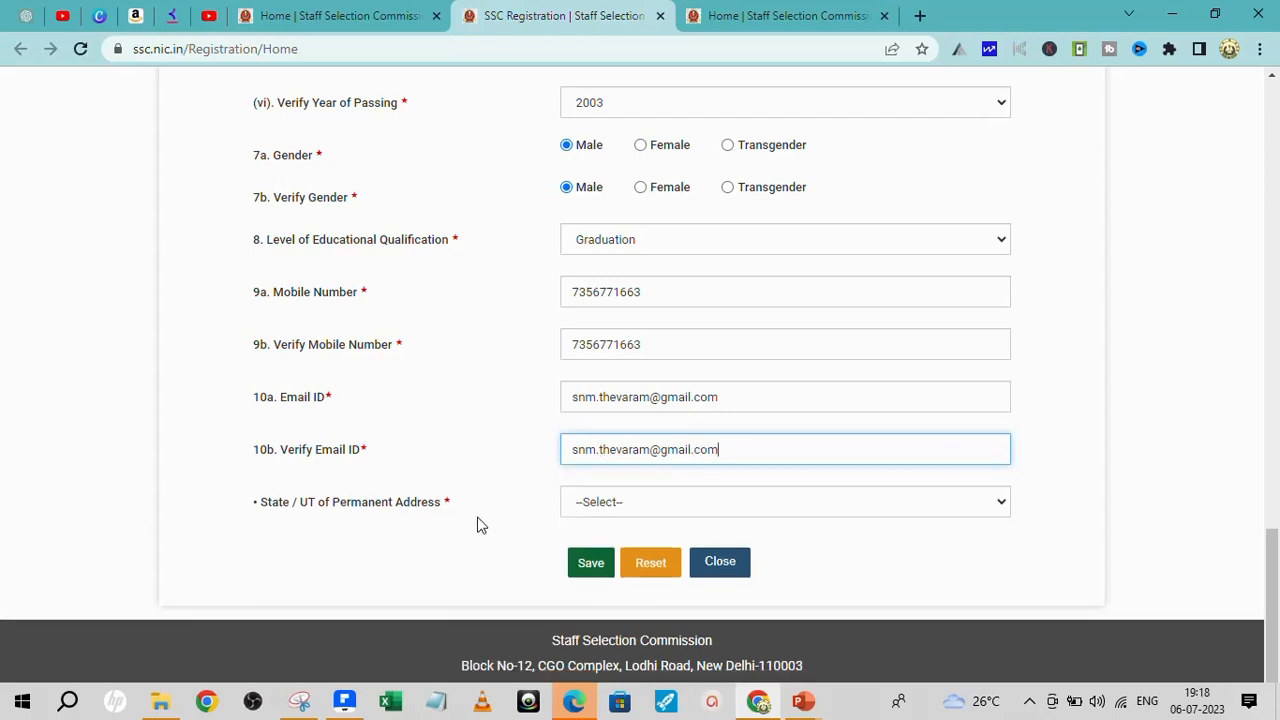
# - Choose Tamil Nadu as the permanent-address State / UT
pyautogui.click(1004, 504)
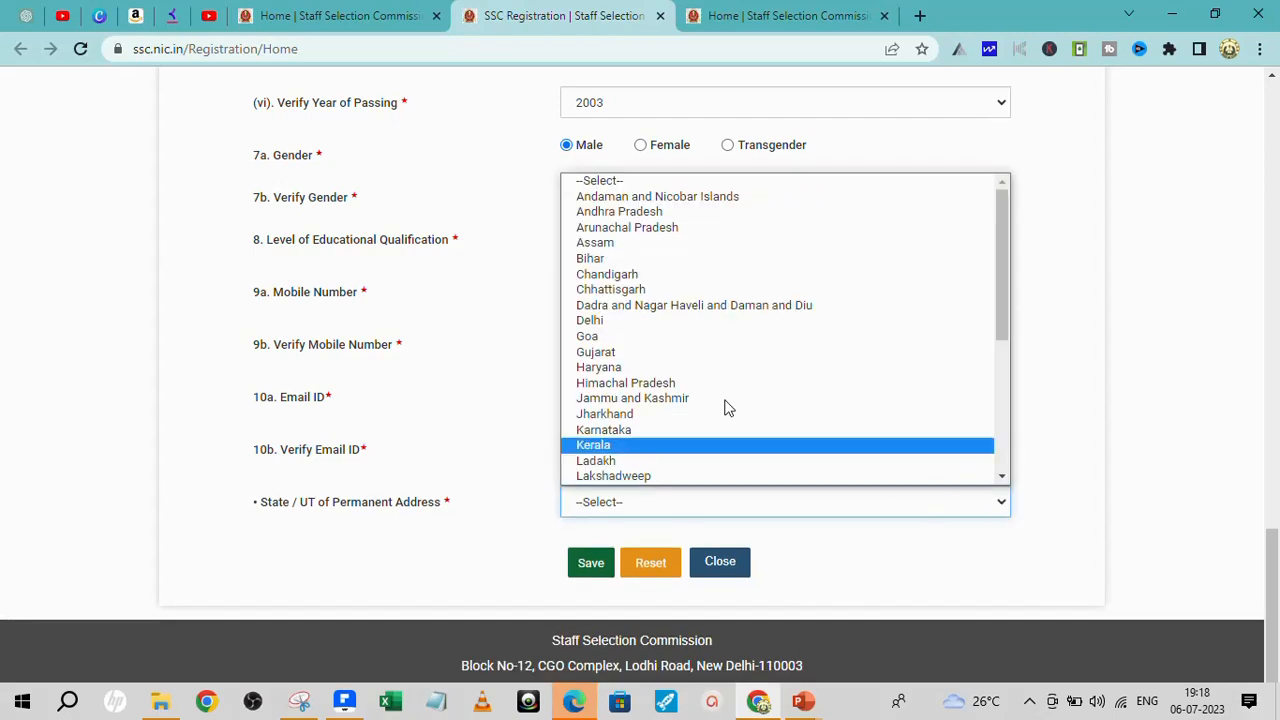
pyautogui.scroll(-5, 712, 286)
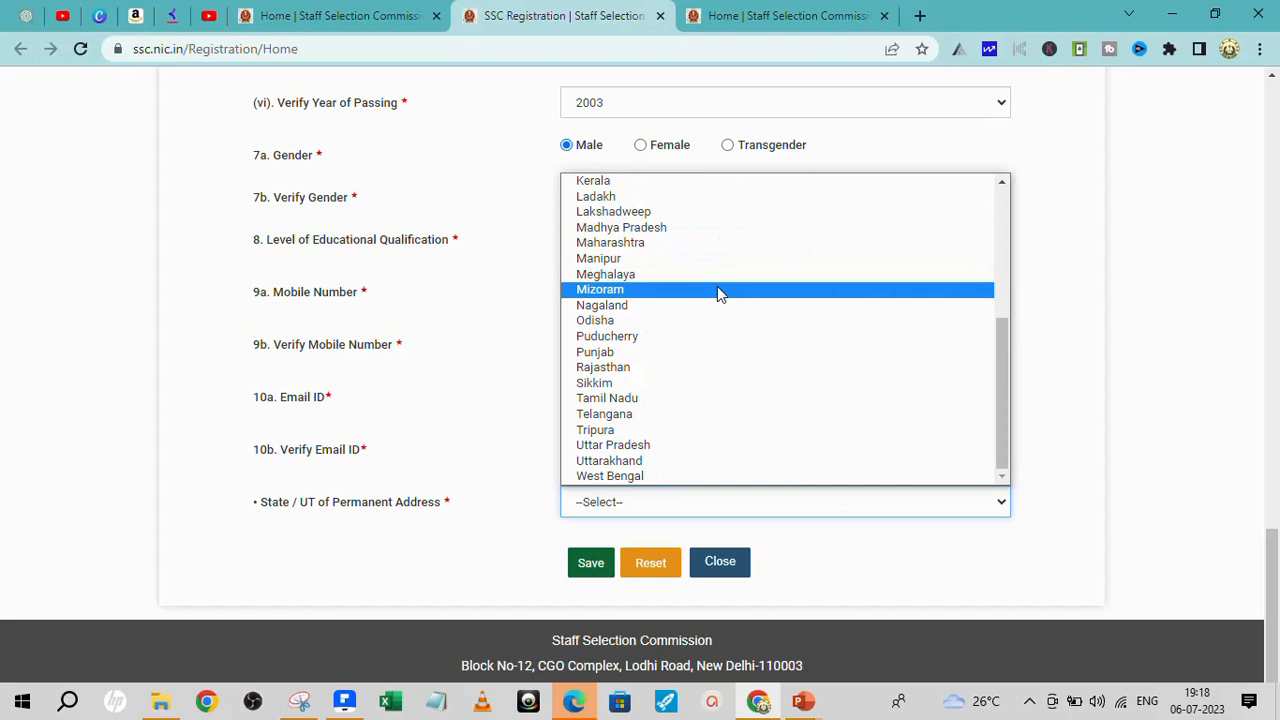
pyautogui.click(652, 399)
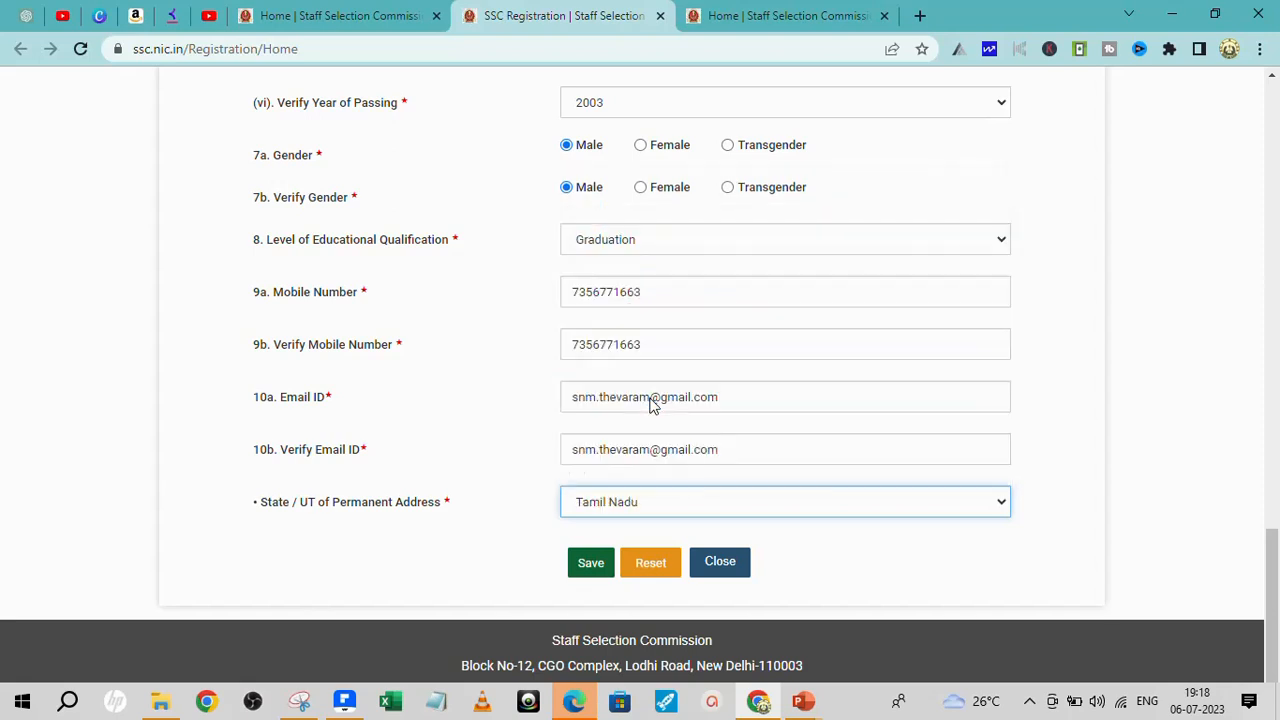
# - Save the Basic Details, confirm the mobile number and e-mail, and close the saved notice
pyautogui.click(591, 566)
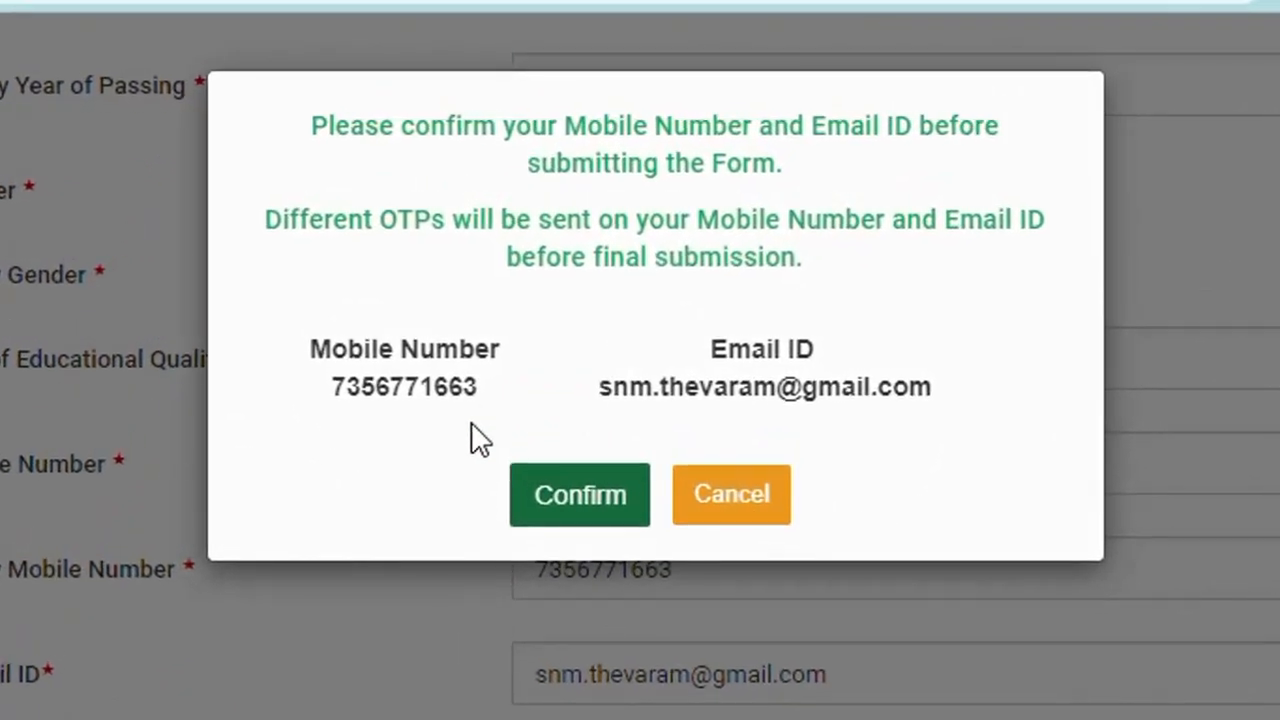
pyautogui.click(566, 514)
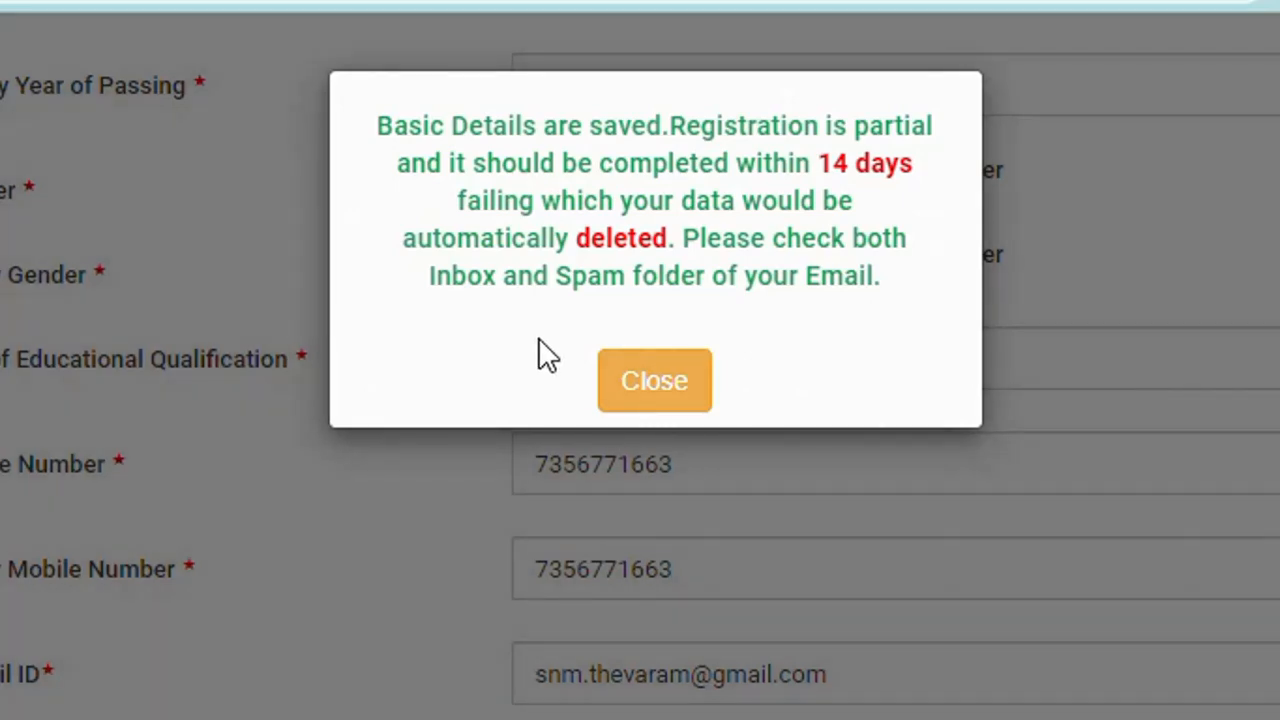
pyautogui.click(645, 393)
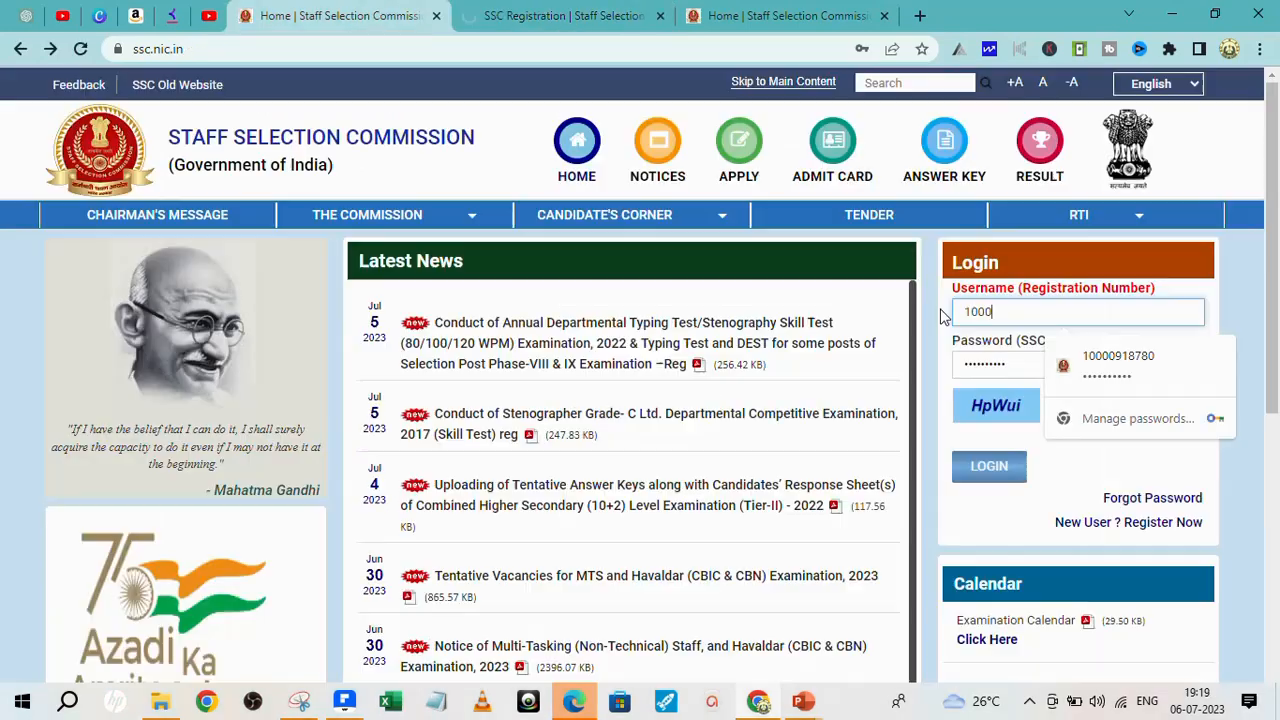
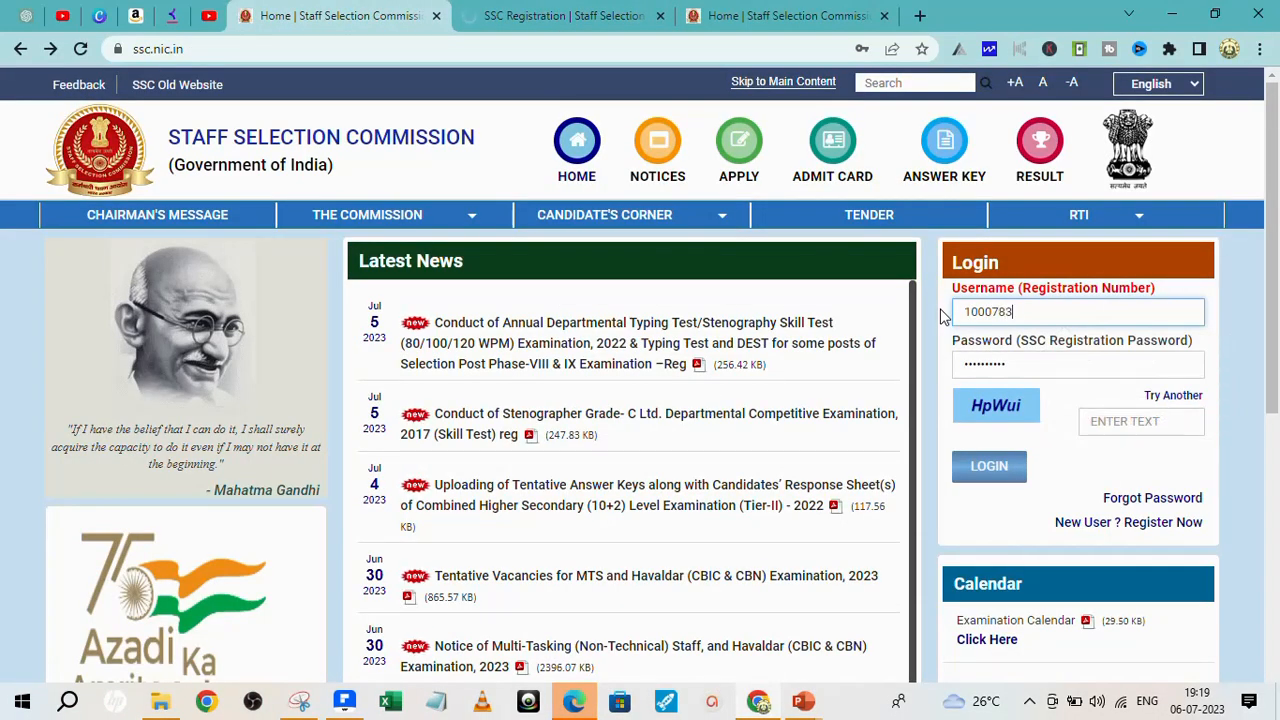
# - Log in on the ssc.nic.in home page with the registration number, password and captcha text
pyautogui.doubleClick(1026, 364)
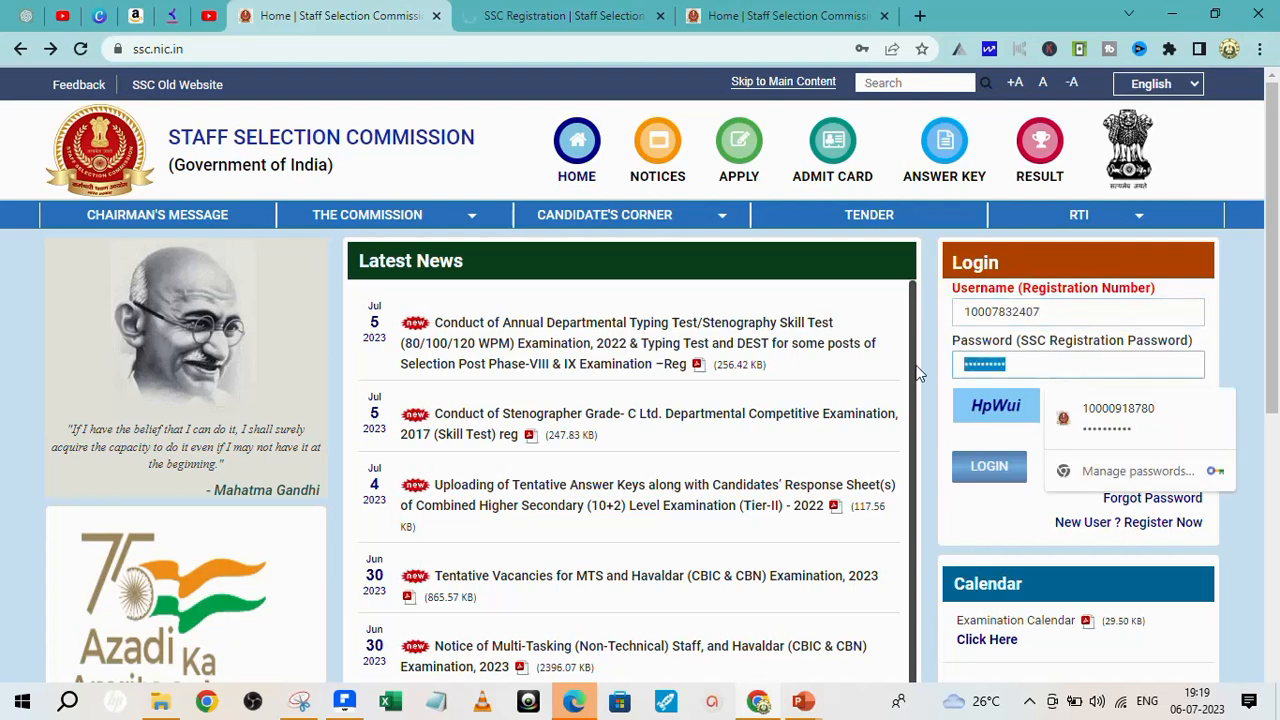
pyautogui.write('****')
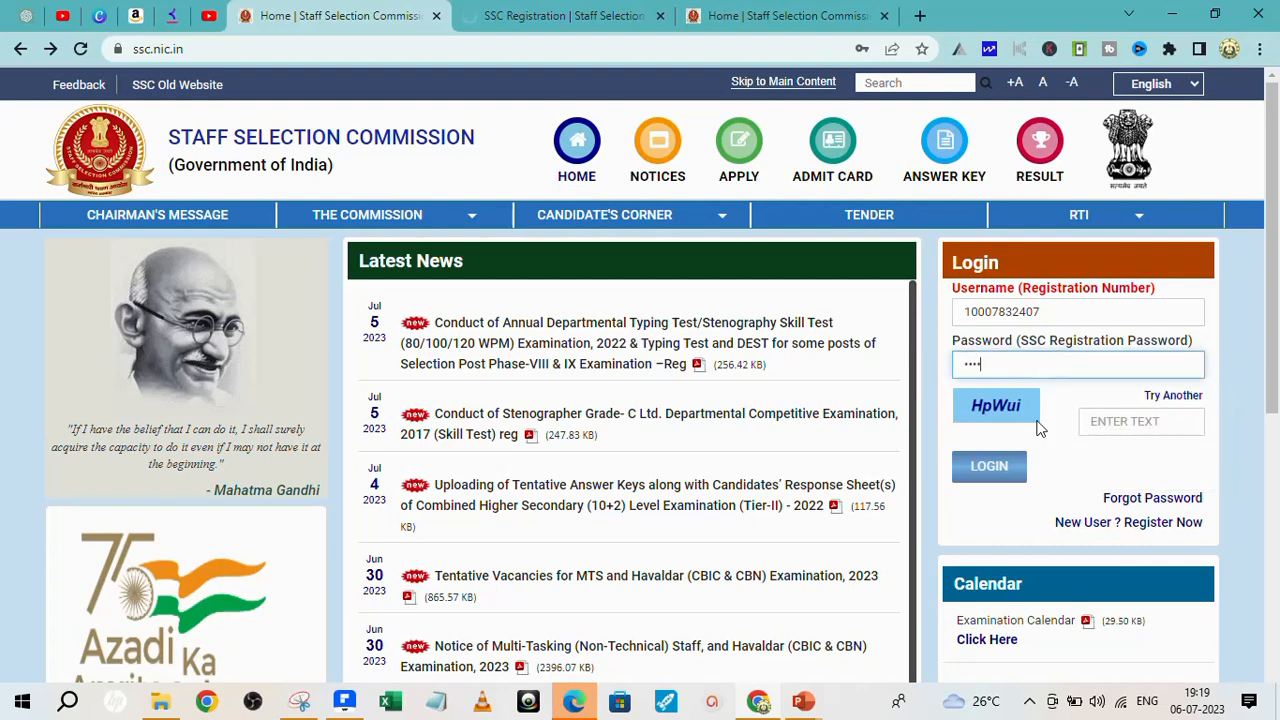
pyautogui.click(1150, 424)
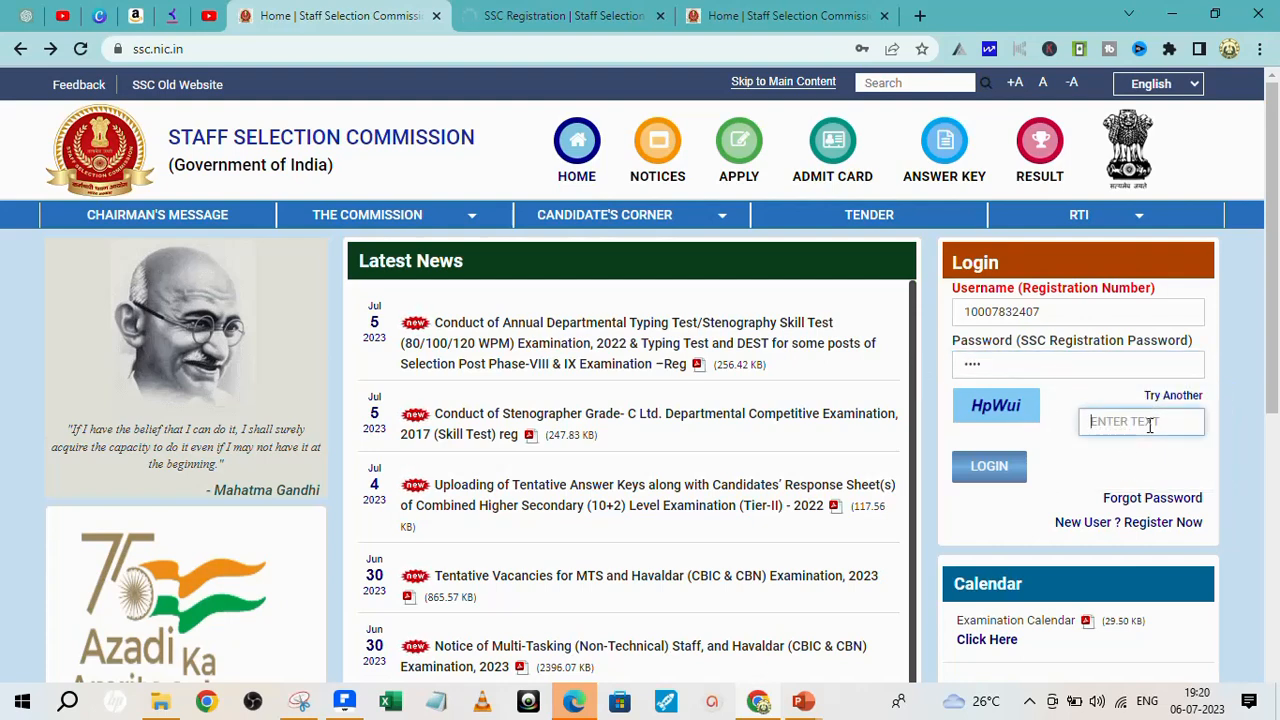
pyautogui.write('Hp')
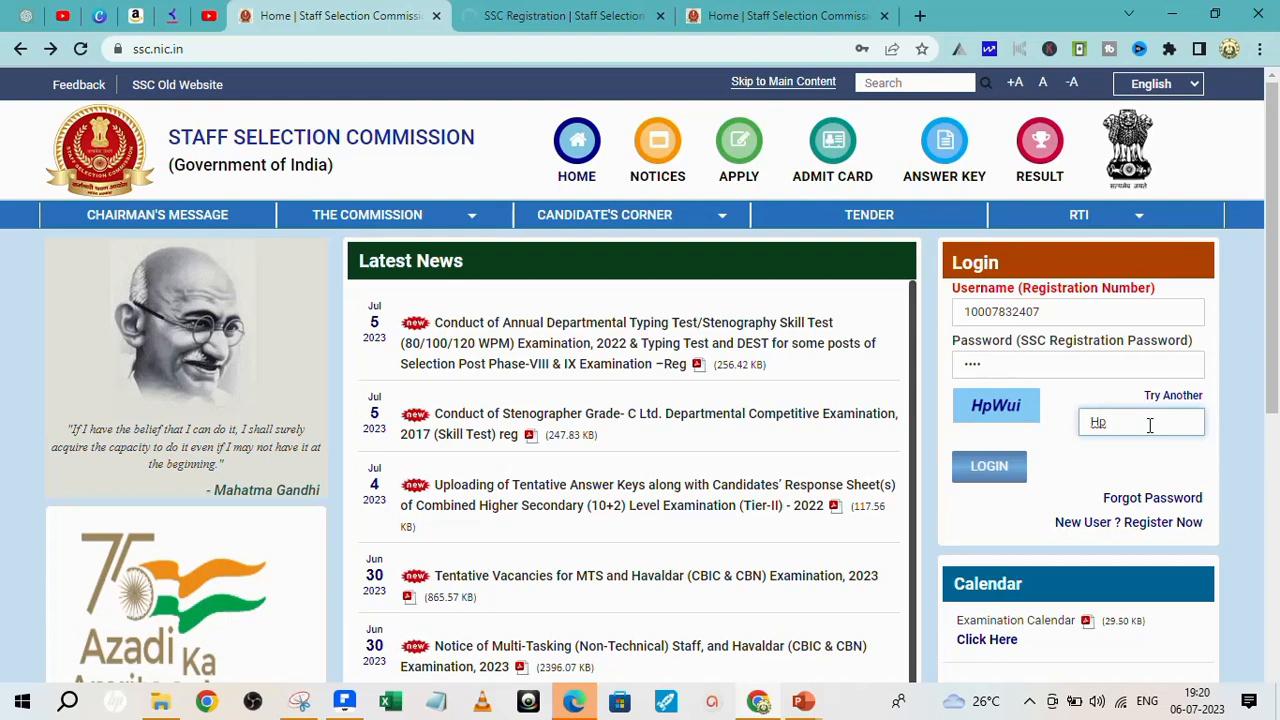
pyautogui.write('Wui')
pyautogui.click(985, 468)
# - Fill in the old password and the new password with its confirmation on the Change Password form
pyautogui.click(984, 471)
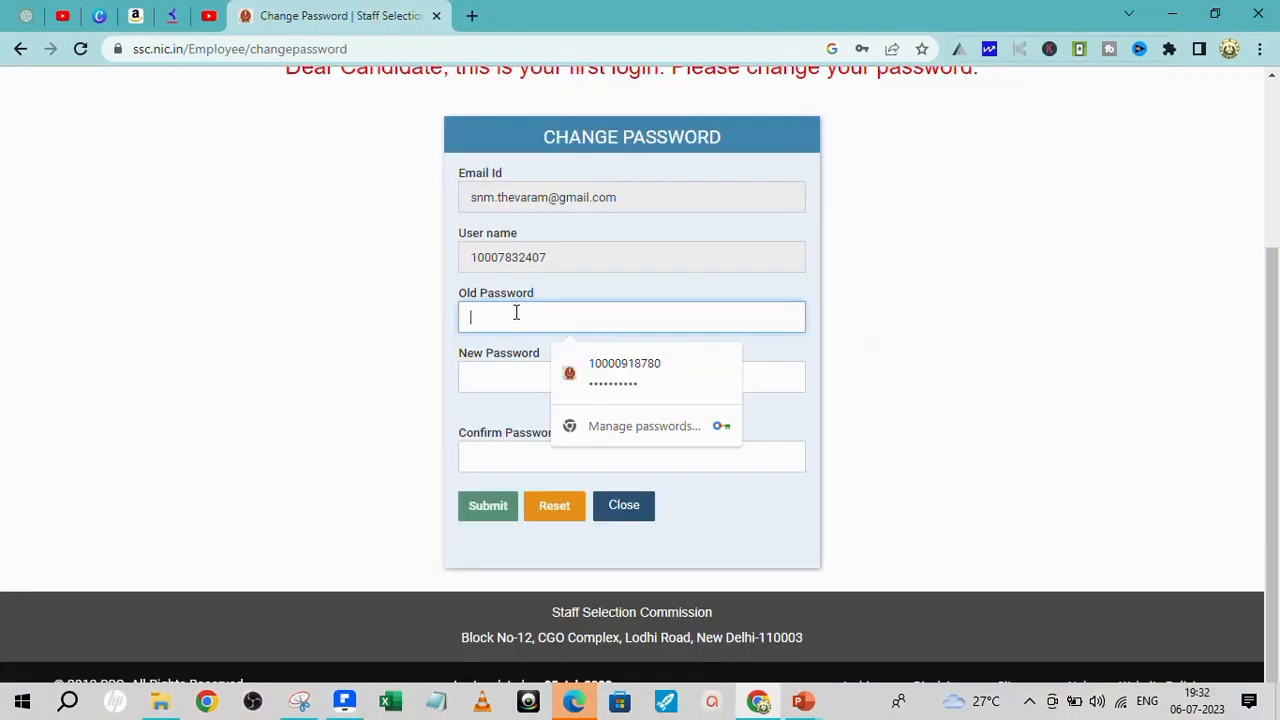
pyautogui.write('••••')
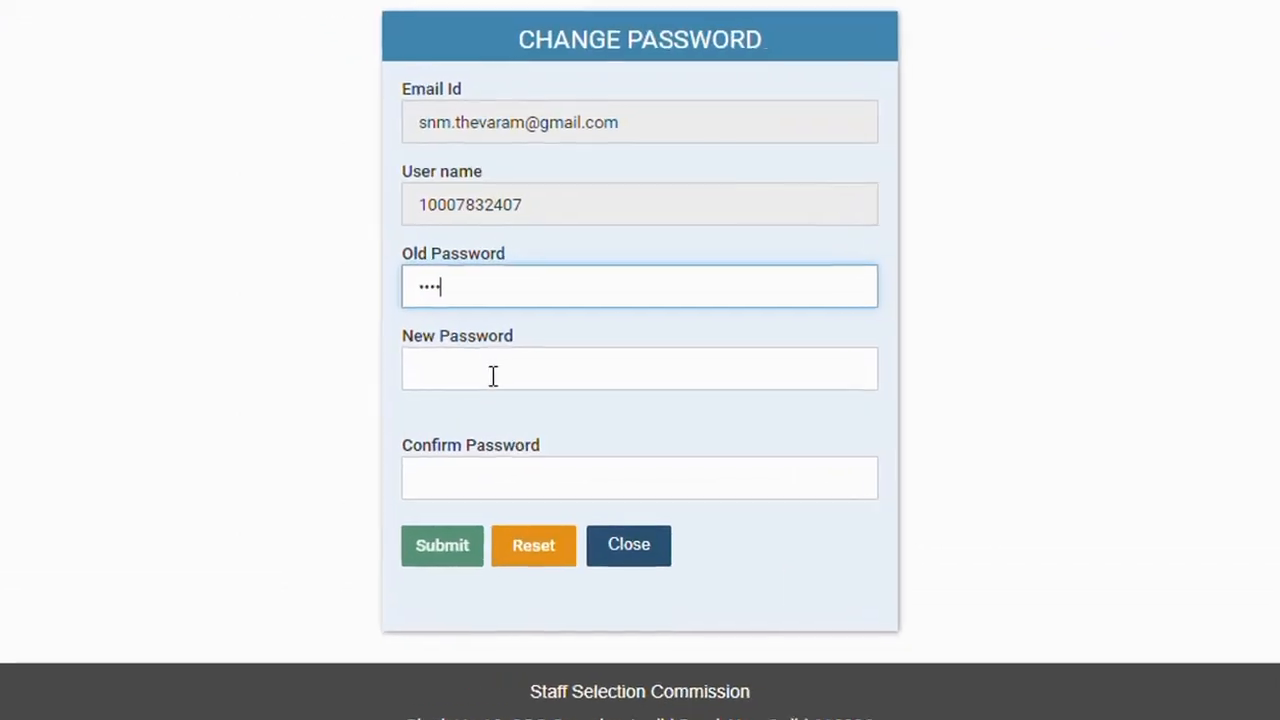
pyautogui.click(525, 379)
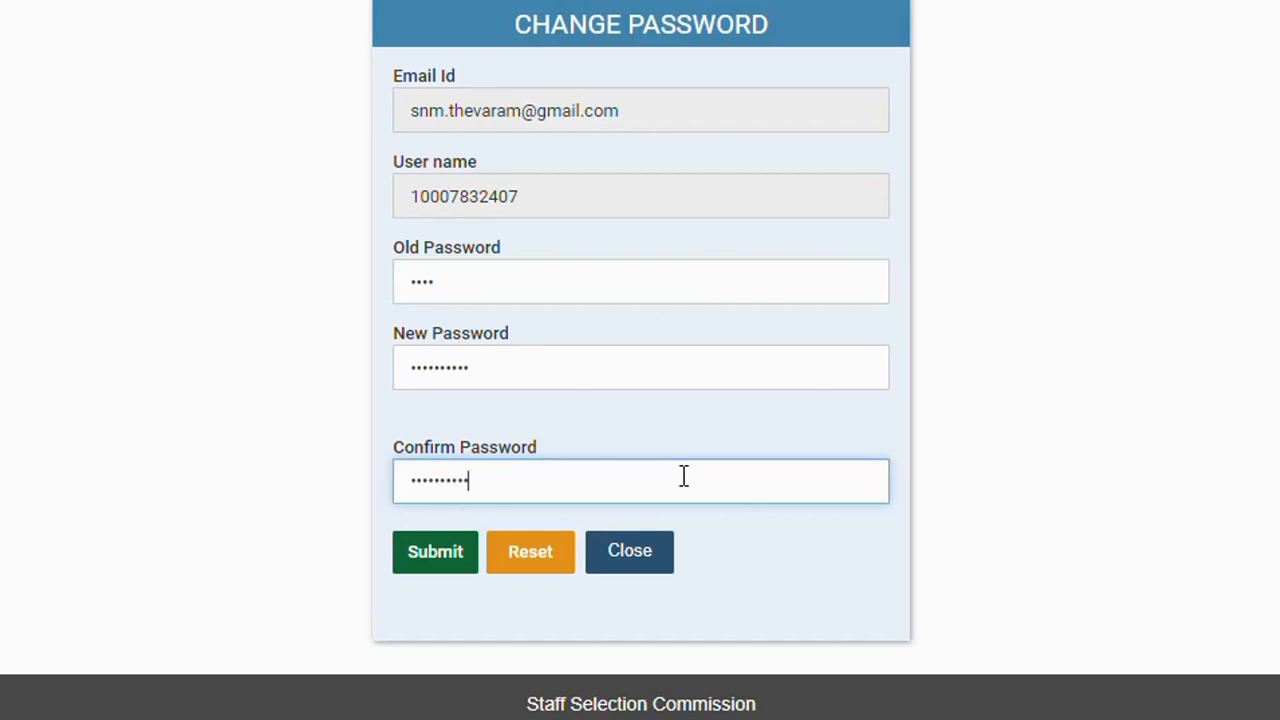
pyautogui.scroll(3, 960, 367)
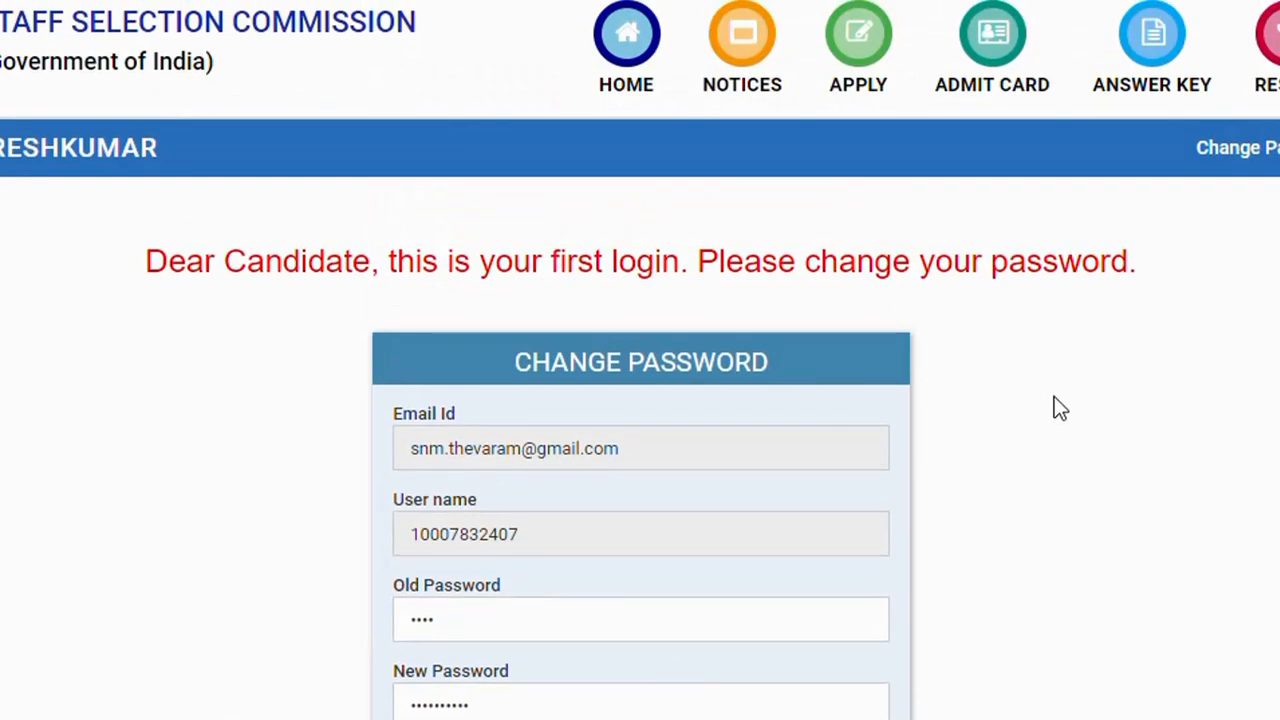
pyautogui.scroll(-3, 1071, 430)
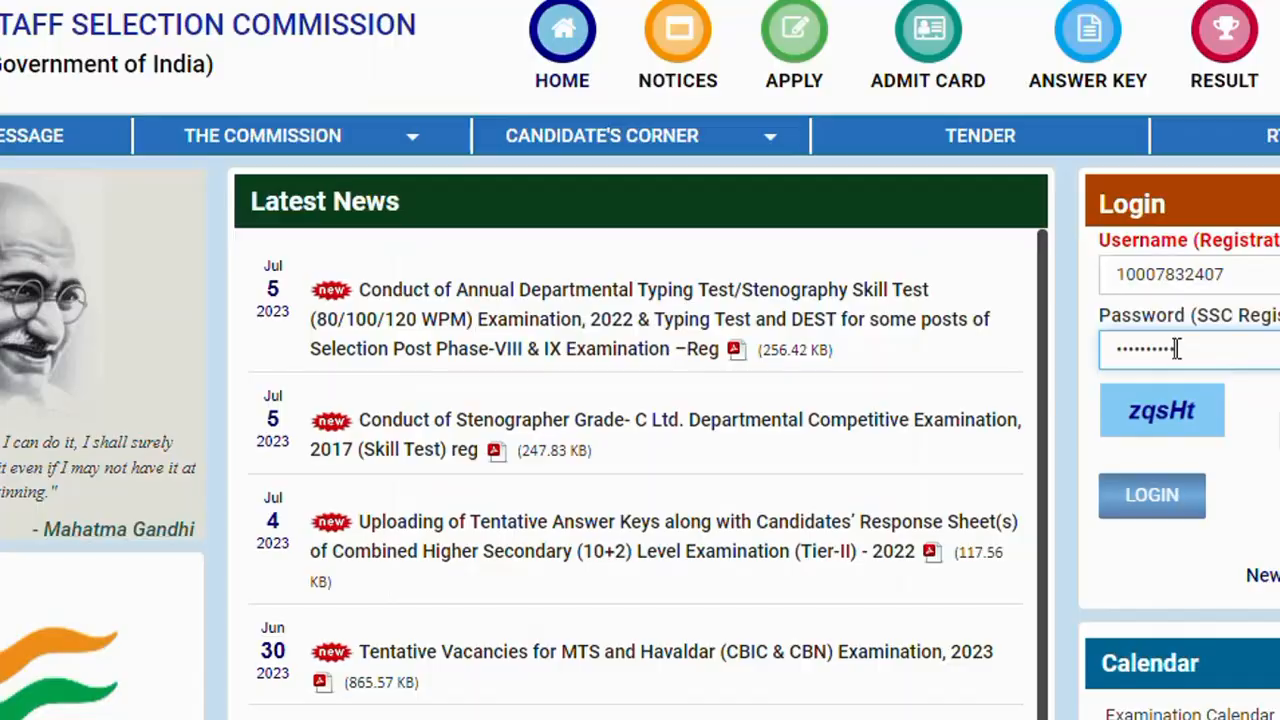
# - Log in again with the new password in place of the old one and the displayed captcha text
pyautogui.moveTo(1177, 348); pyautogui.dragTo(1116, 350)
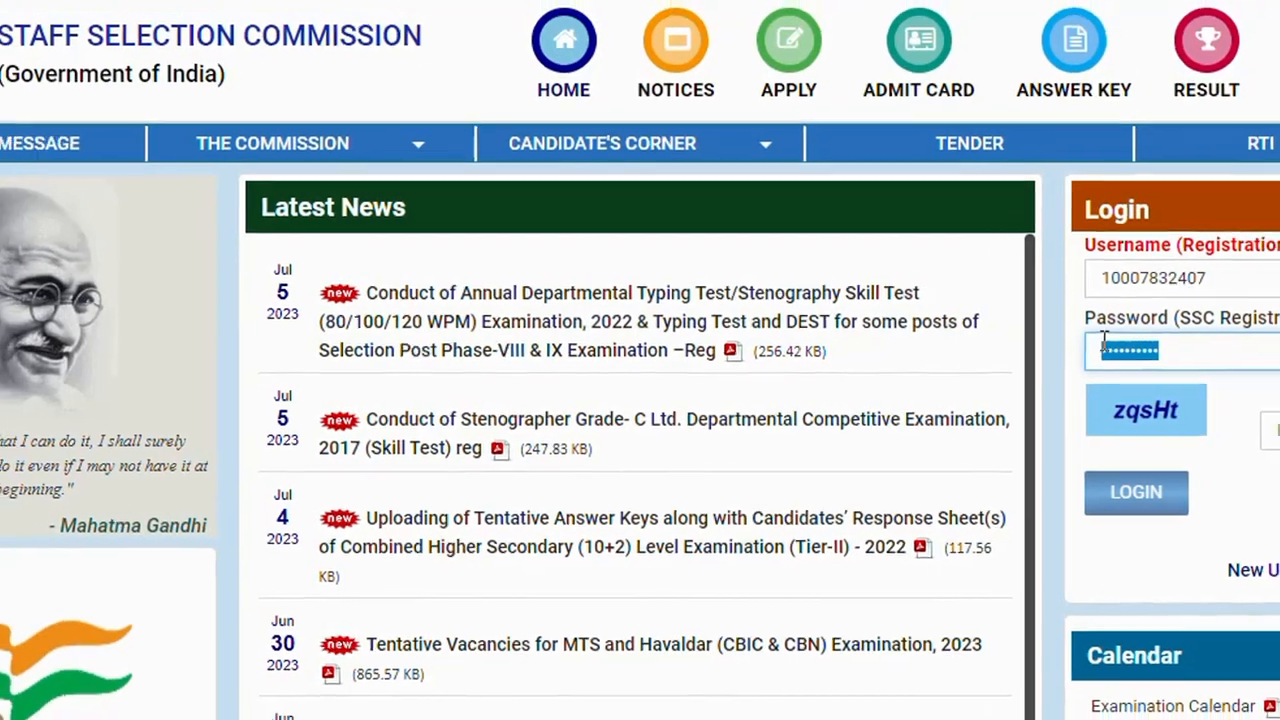
pyautogui.press('BackSpace')
pyautogui.write('••••')
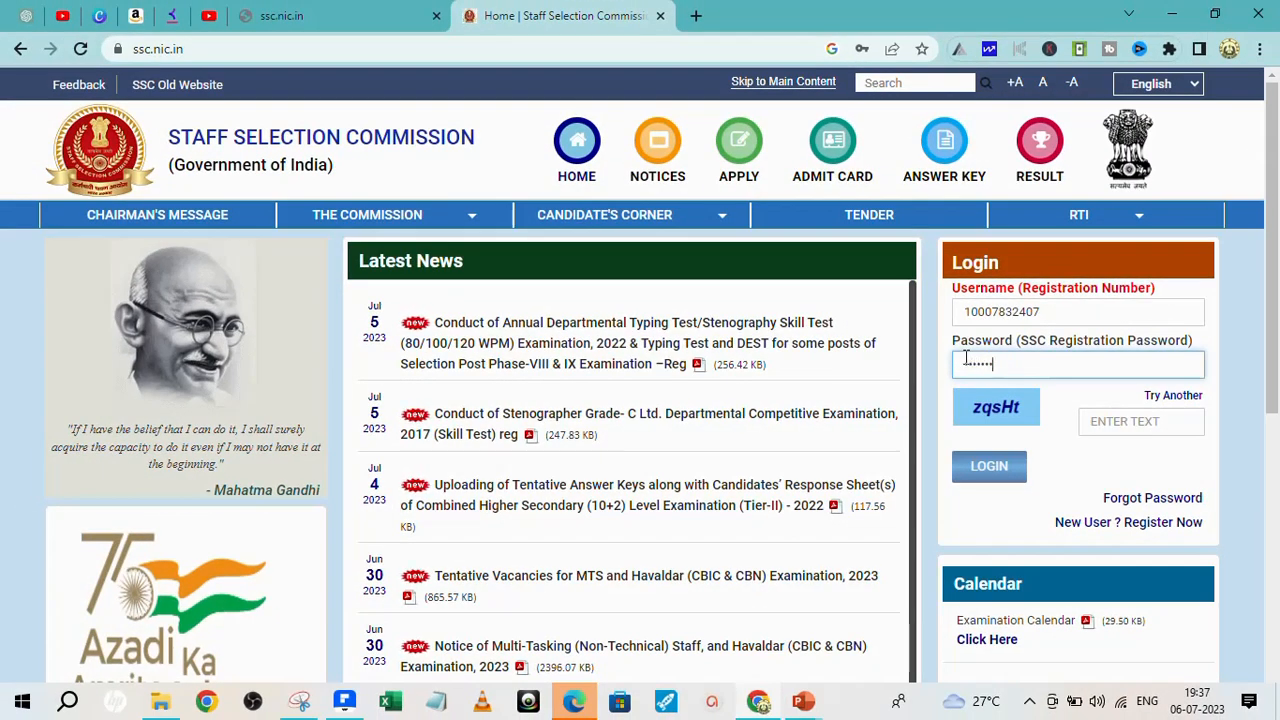
pyautogui.write('•••')
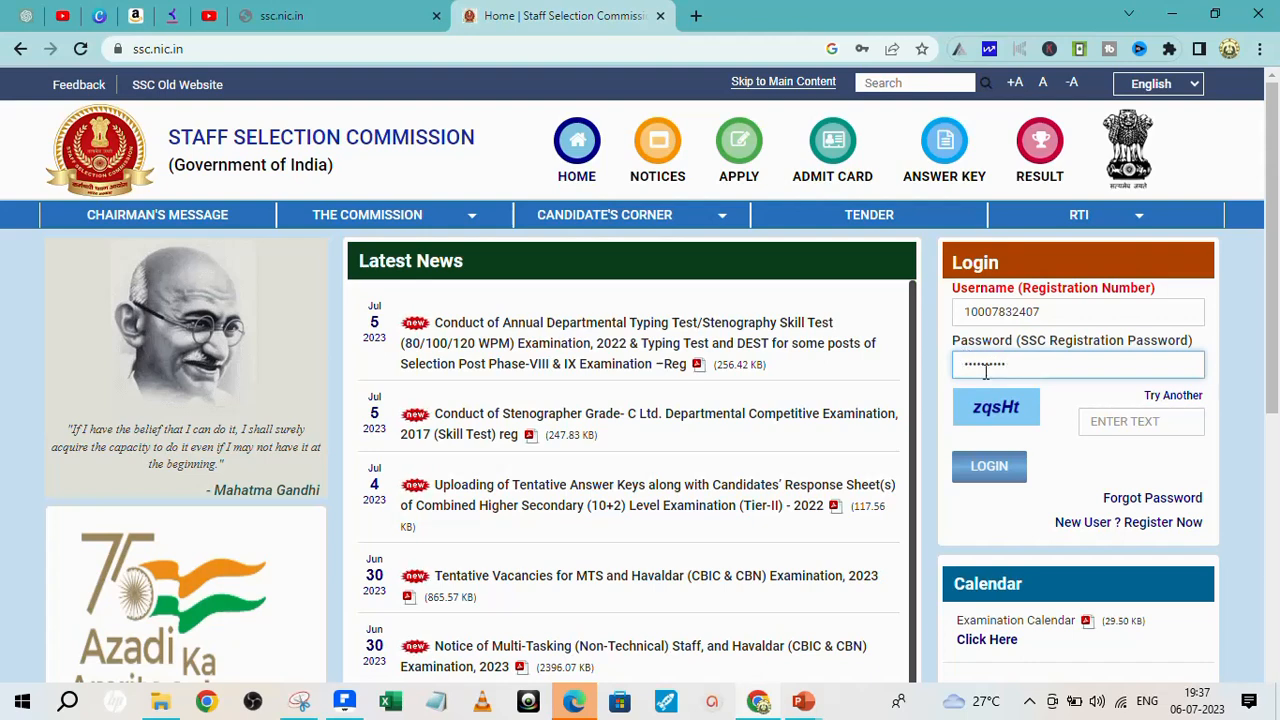
pyautogui.click(1104, 422)
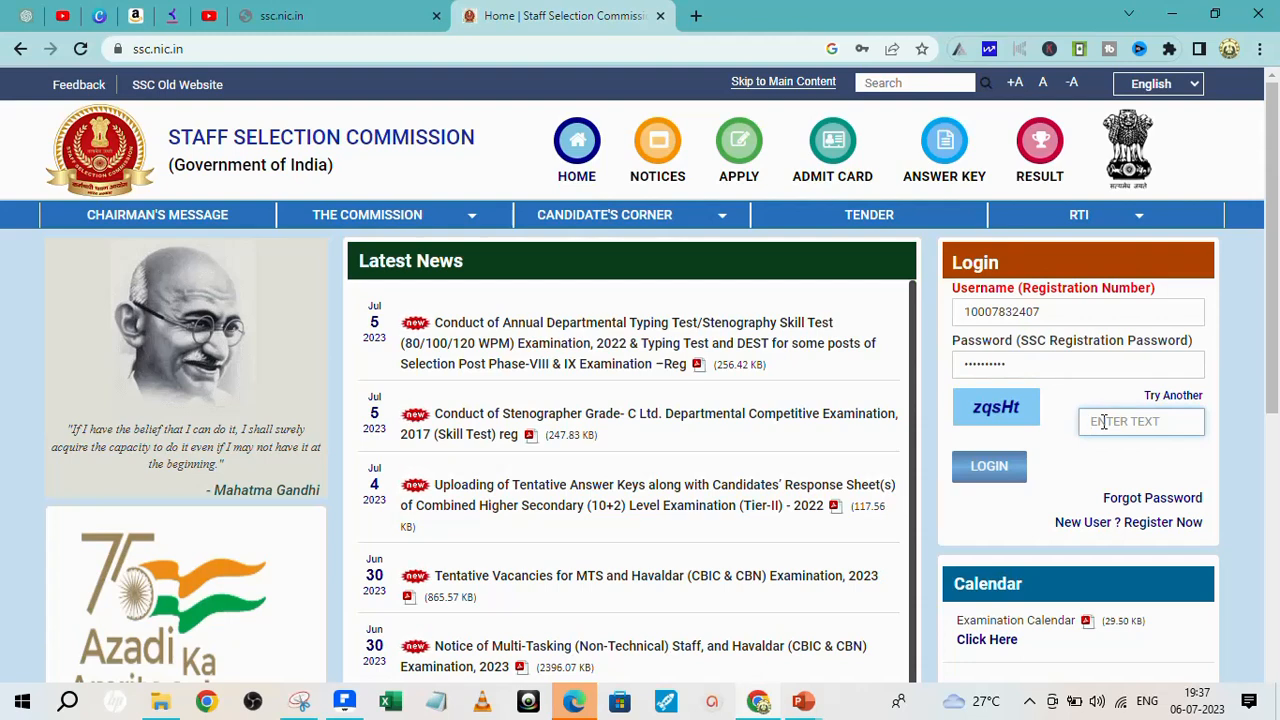
pyautogui.write('zq')
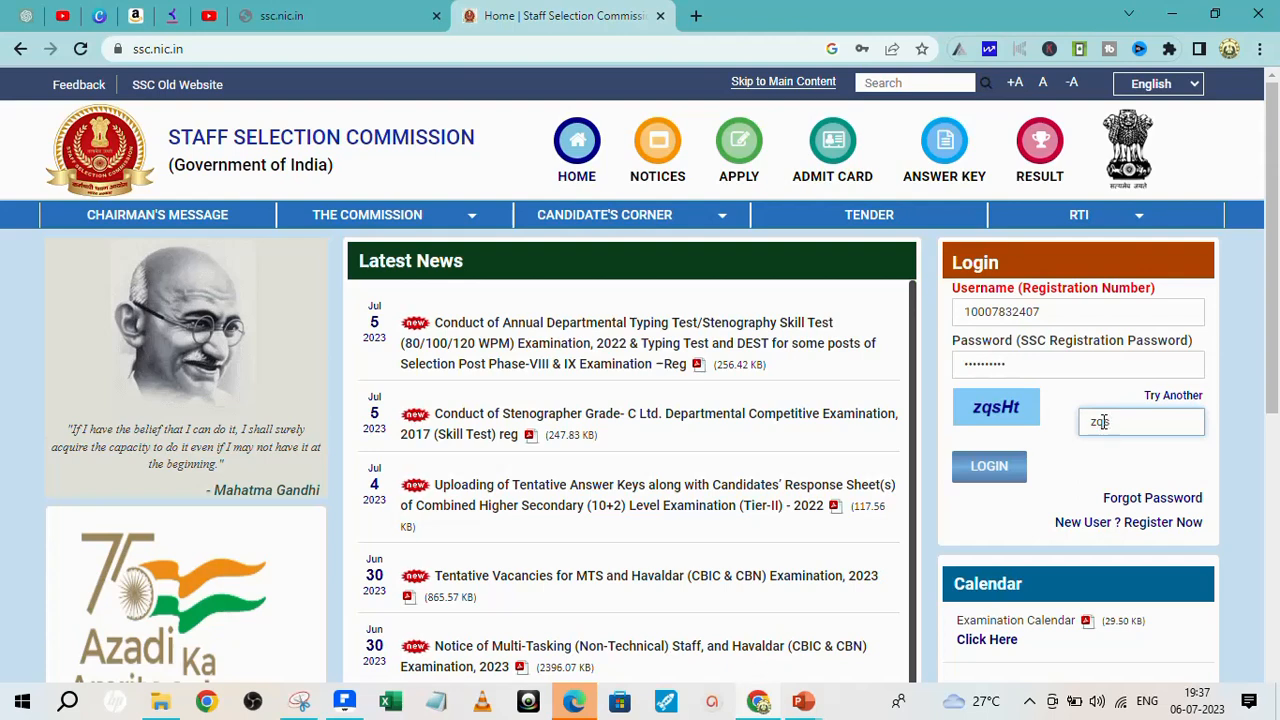
pyautogui.write('sH')
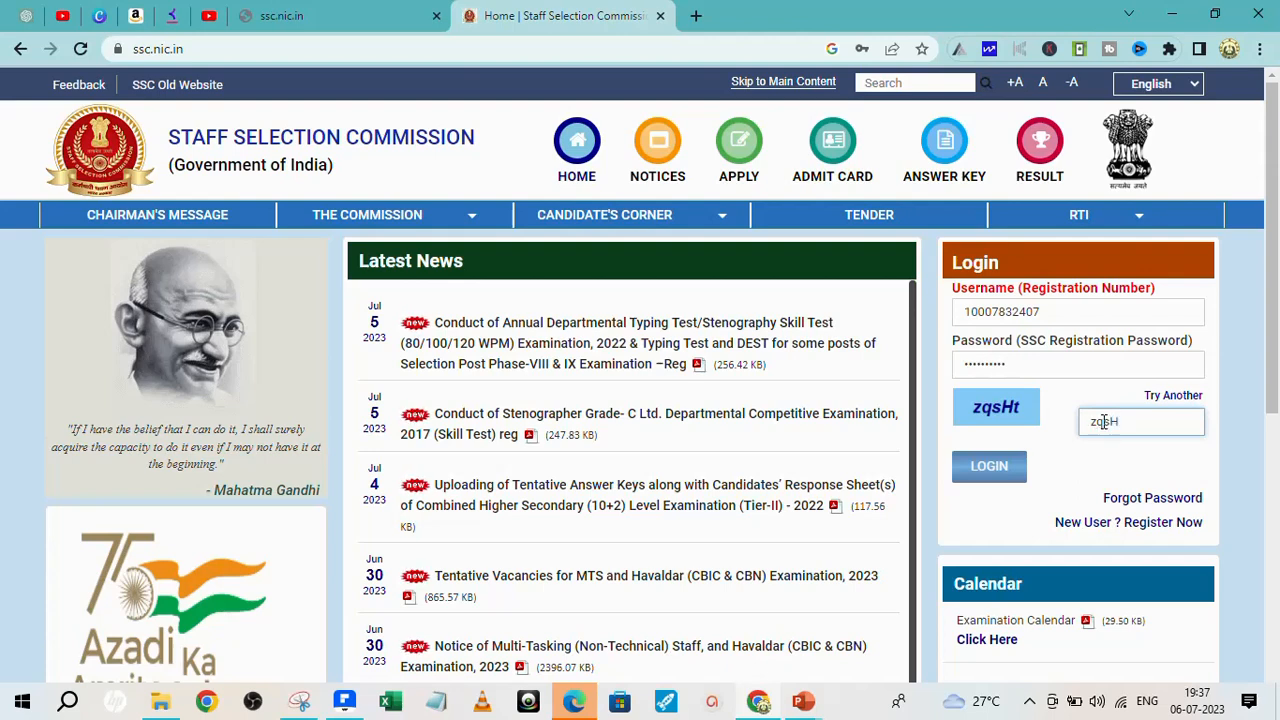
pyautogui.write('t')
pyautogui.click(1003, 469)
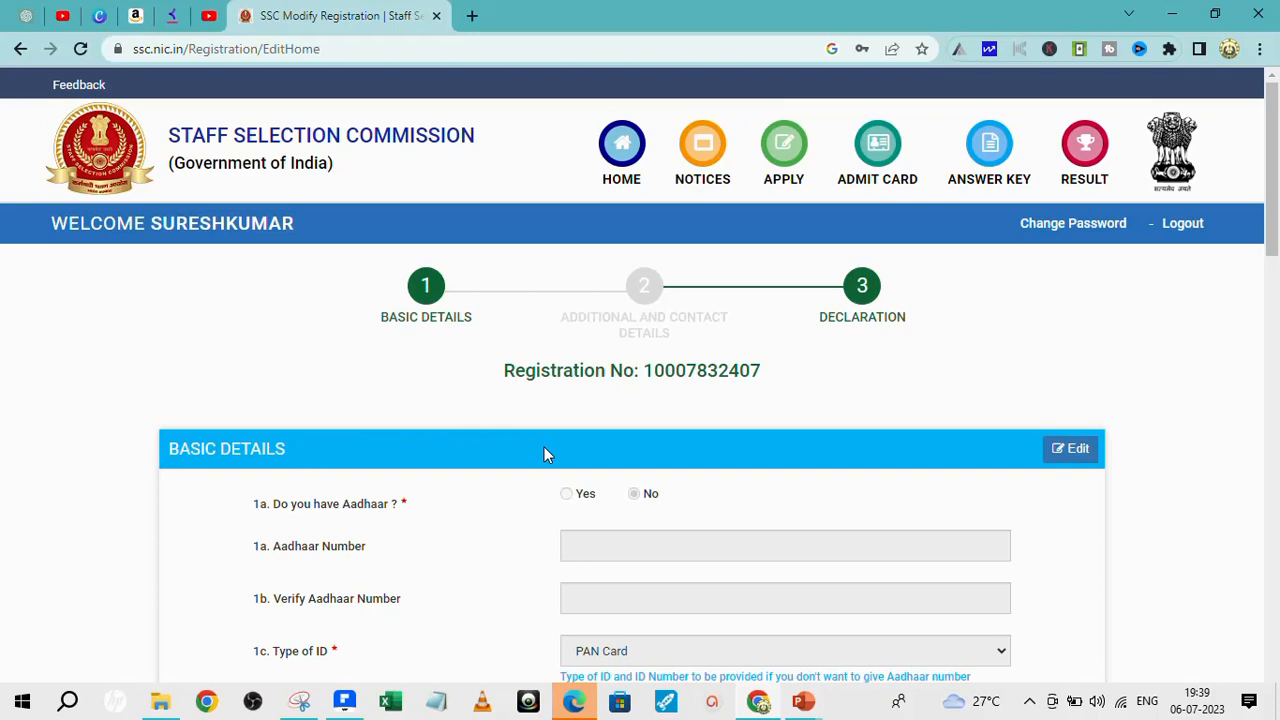
# - Continue past Basic Details to the top of the Additional and Contact Details form
pyautogui.scroll(-3, 698, 404)
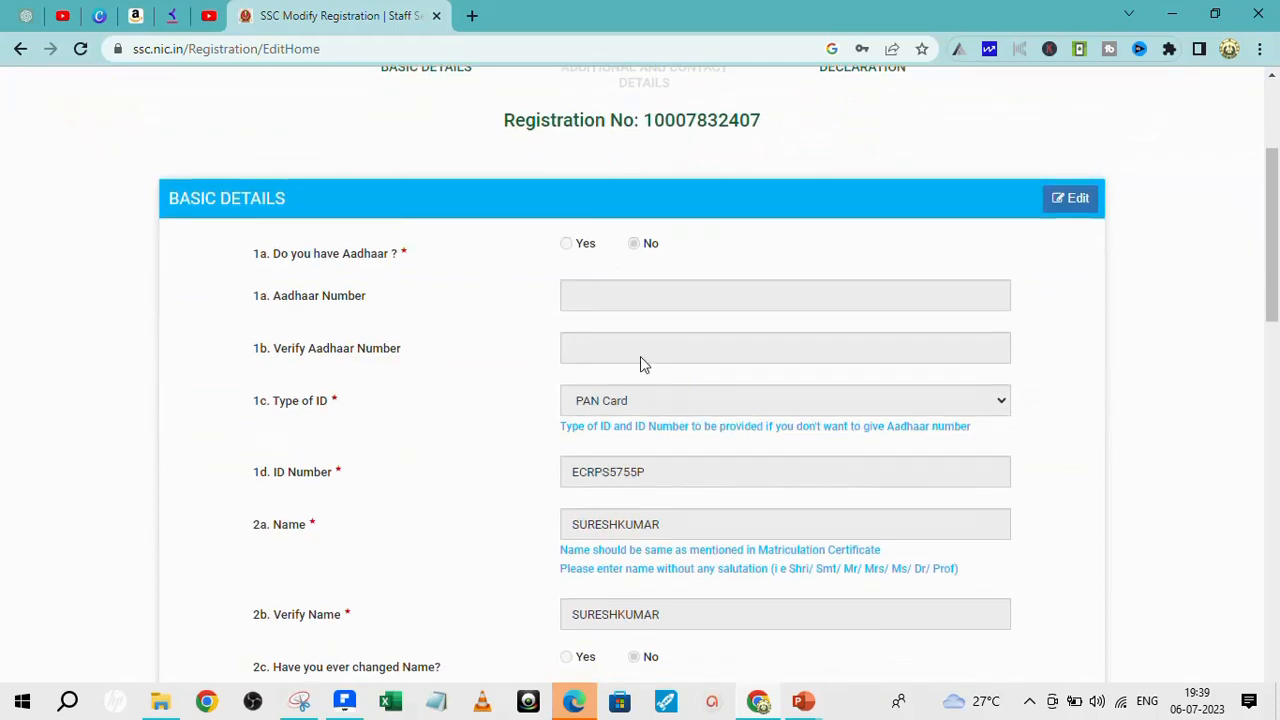
pyautogui.scroll(-15, 643, 363)
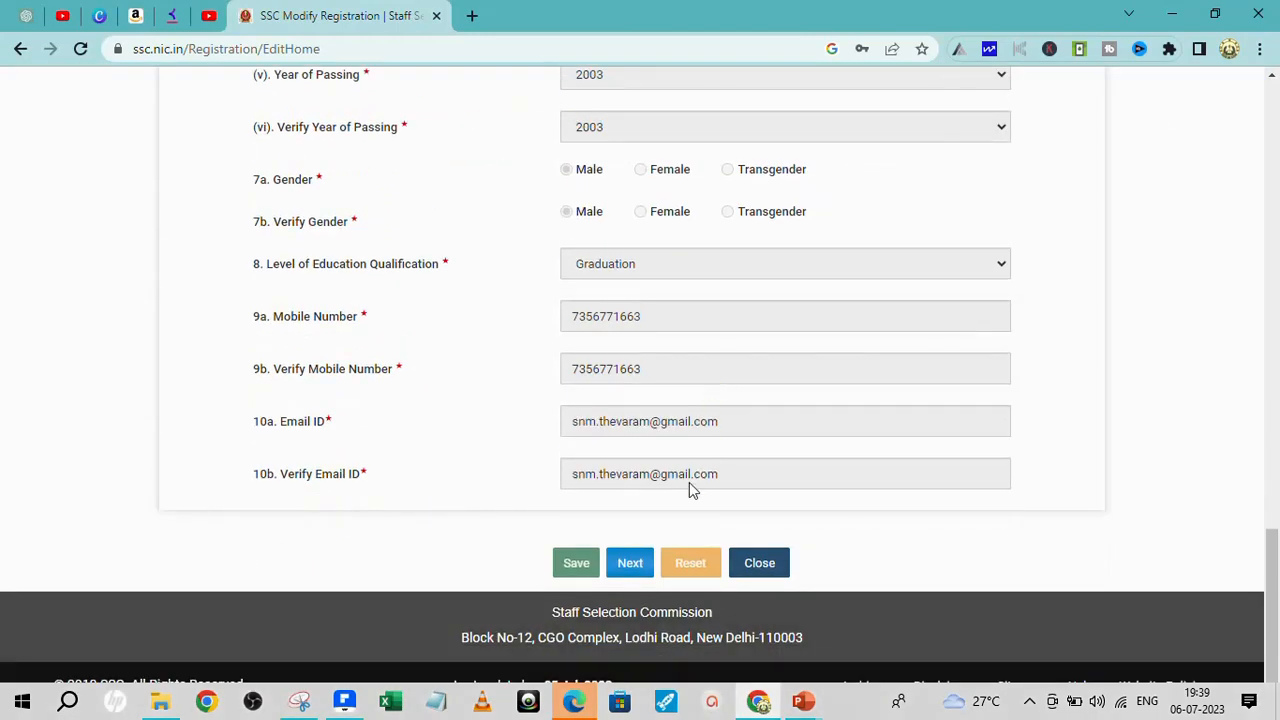
pyautogui.click(630, 568)
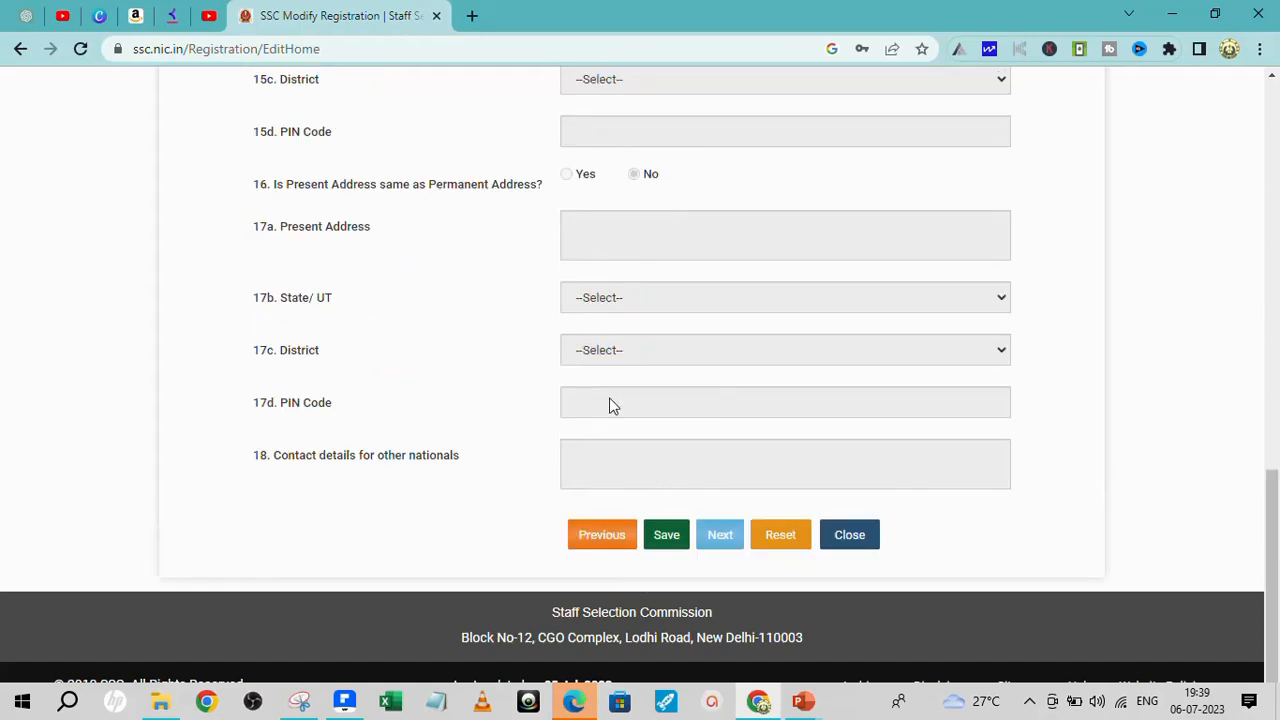
pyautogui.scroll(5, 609, 360)
pyautogui.scroll(5, 636, 358)
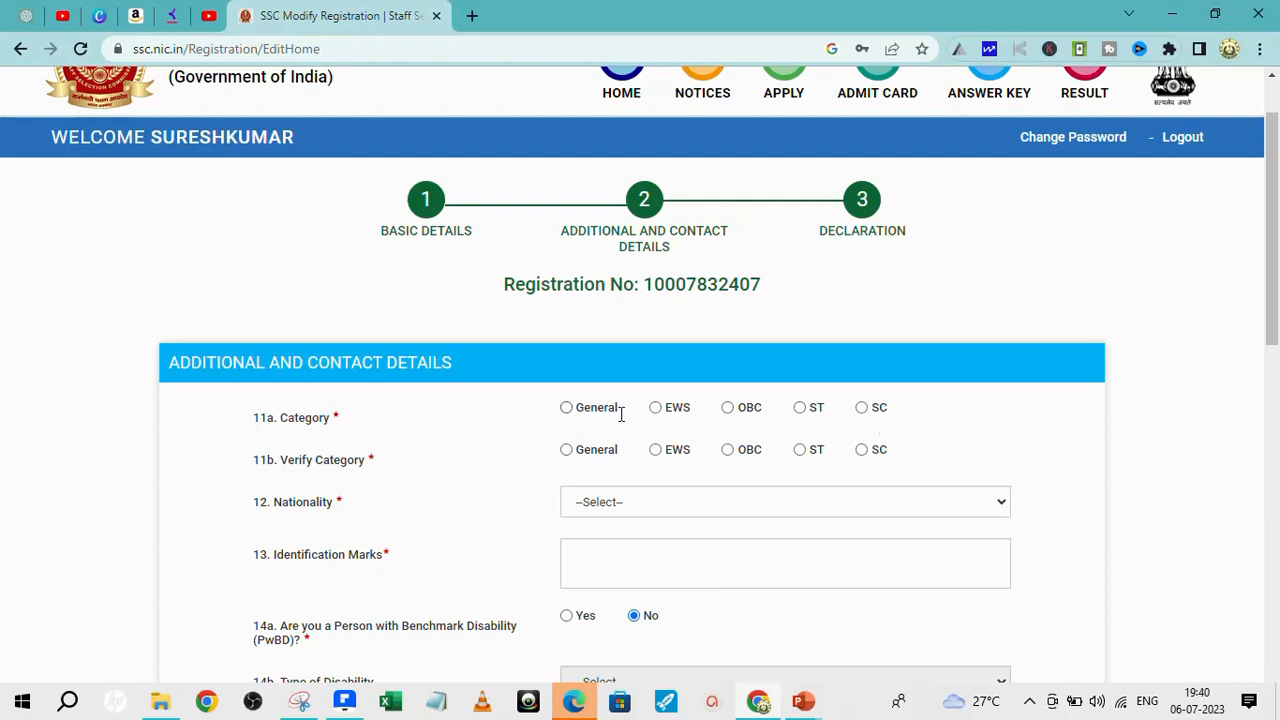
# - Set category and verified category to SC, nationality Citizen of India, identification mark MOLE LEFT HAND
pyautogui.click(861, 408)
pyautogui.click(861, 450)
pyautogui.click(1002, 507)
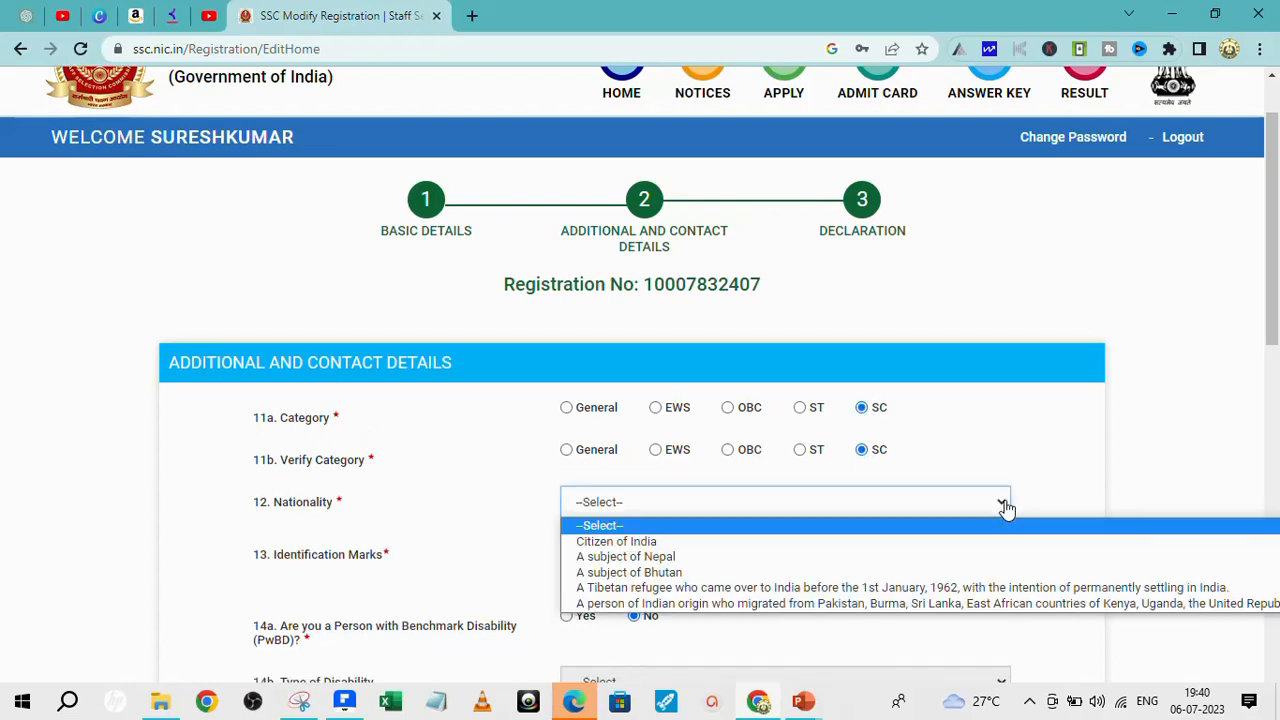
pyautogui.click(704, 543)
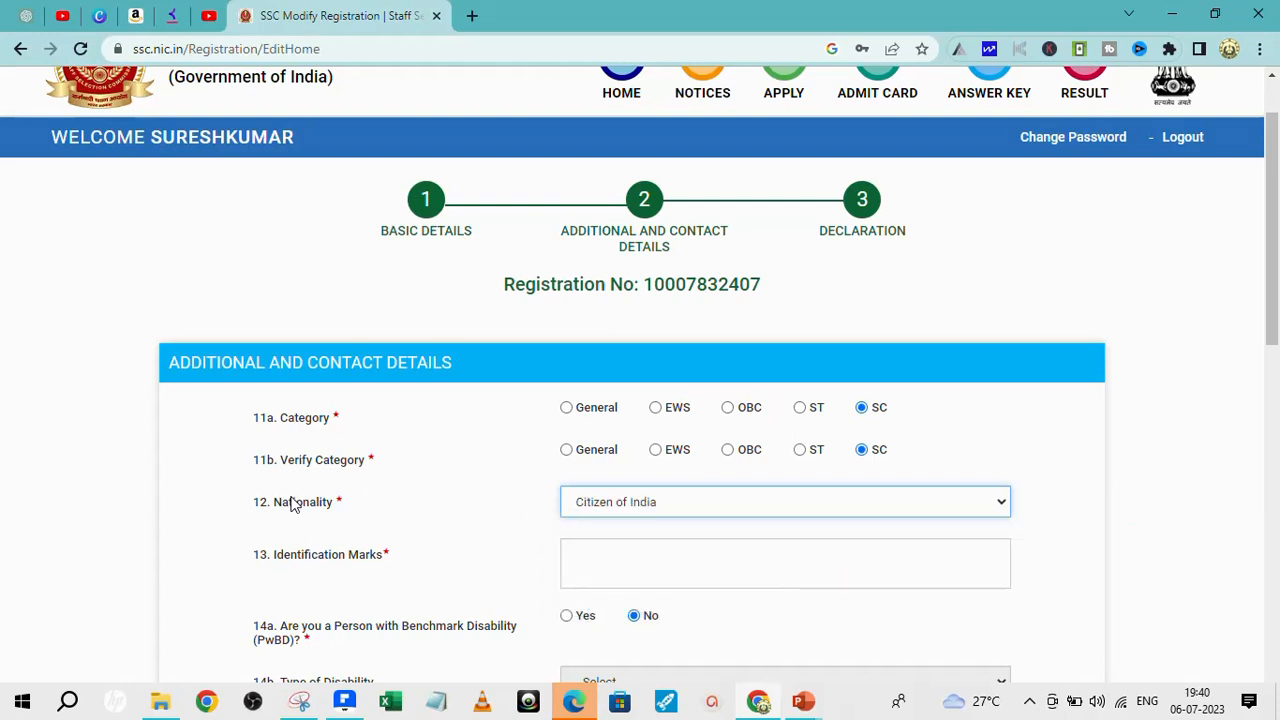
pyautogui.click(588, 557)
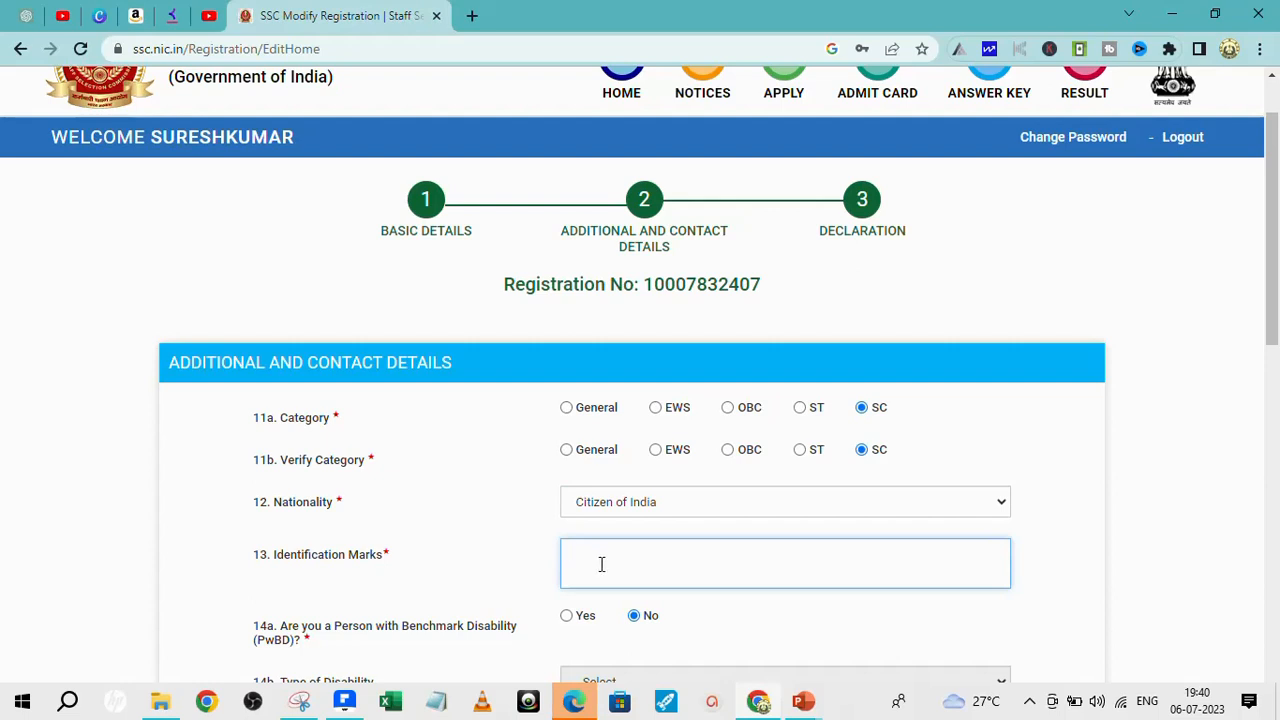
pyautogui.scroll(-2, 629, 563)
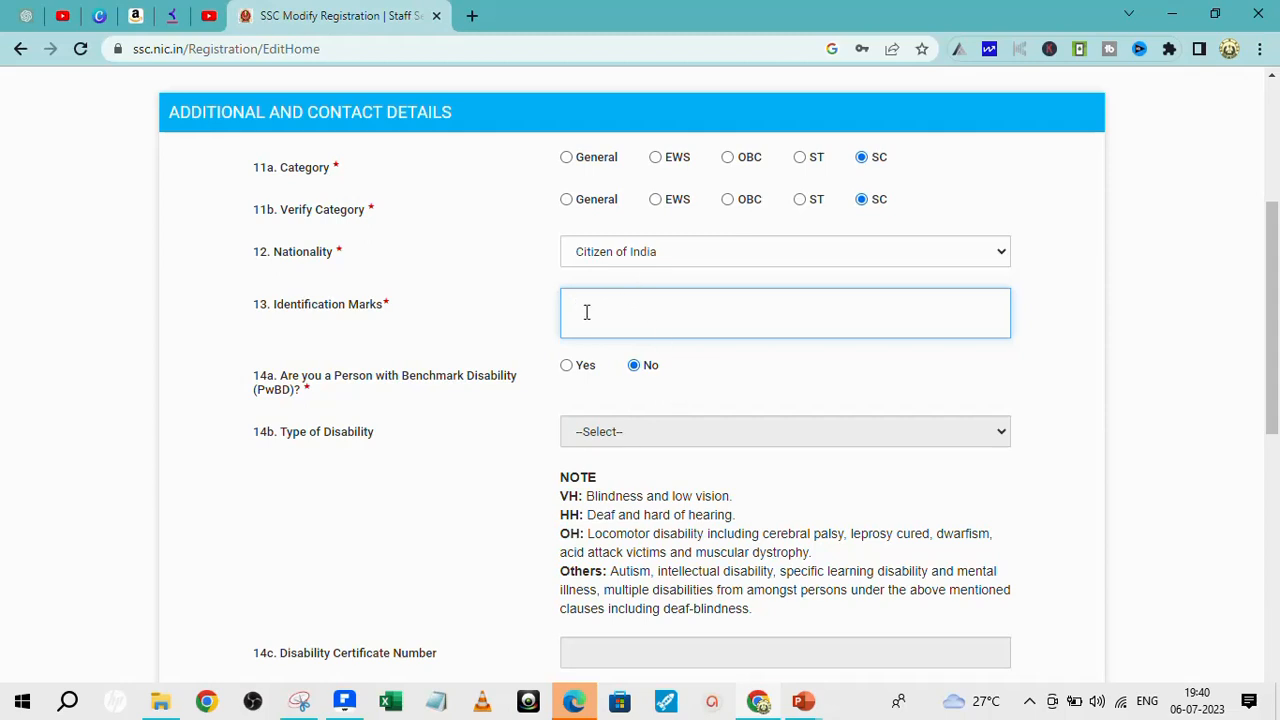
pyautogui.write('E LEFT HAND')
# - Autofill the permanent address, state and PIN code, and choose its district
pyautogui.scroll(-3, 719, 300)
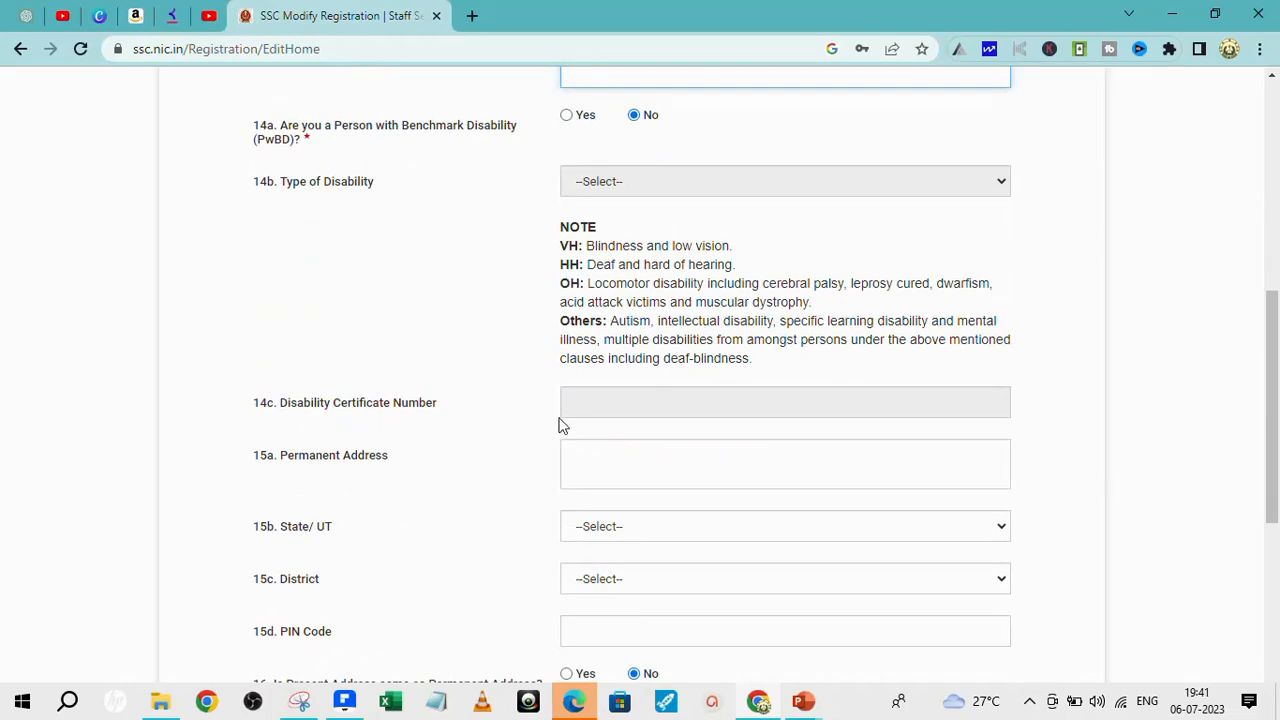
pyautogui.click(600, 451)
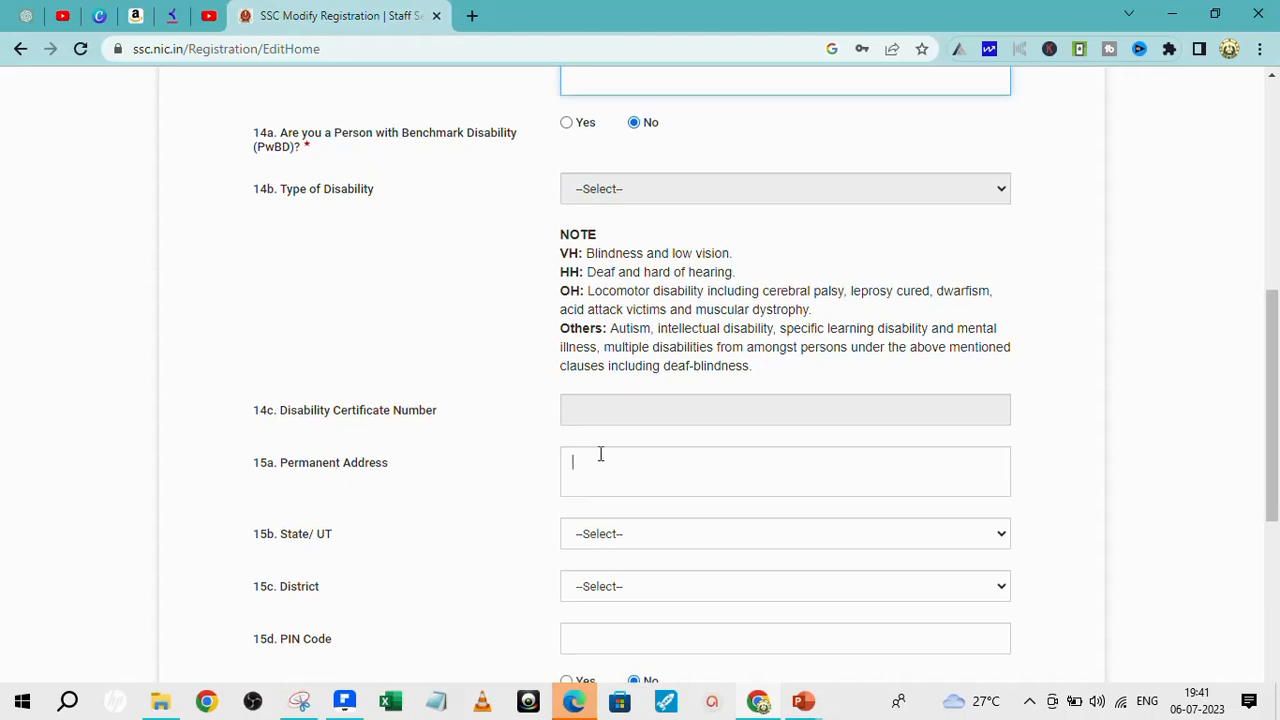
pyautogui.click(660, 541)
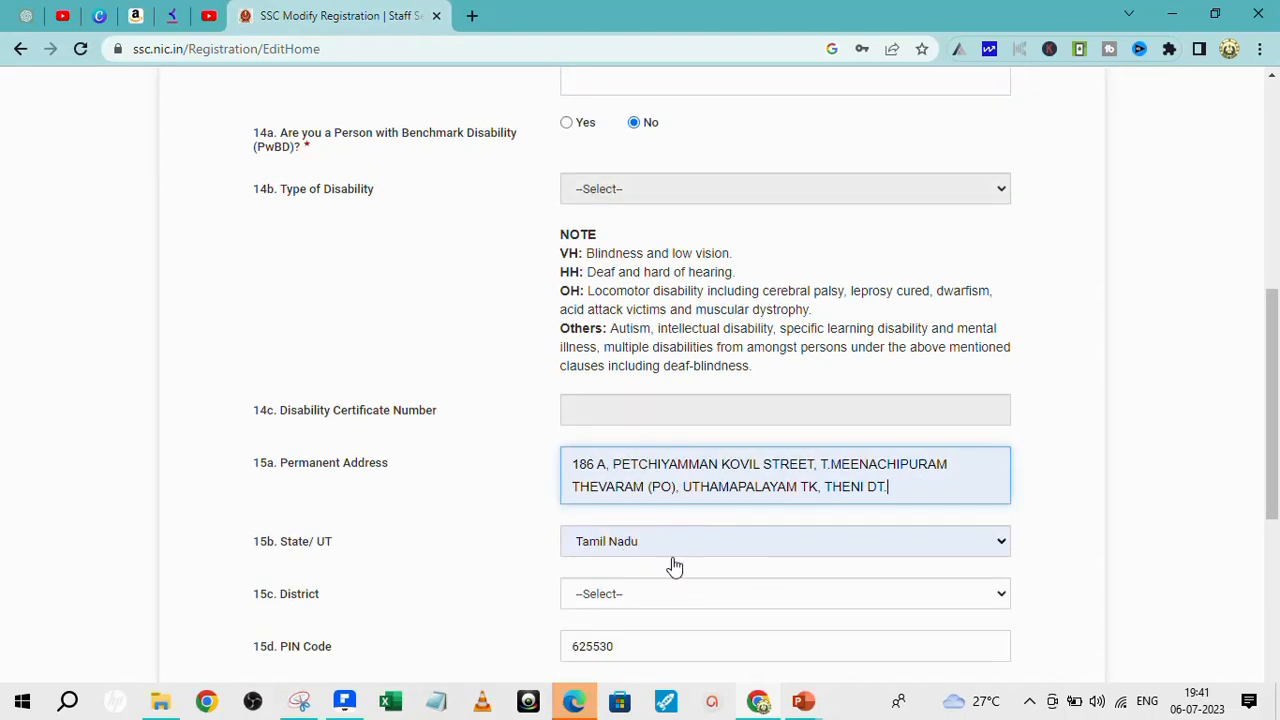
pyautogui.click(1000, 598)
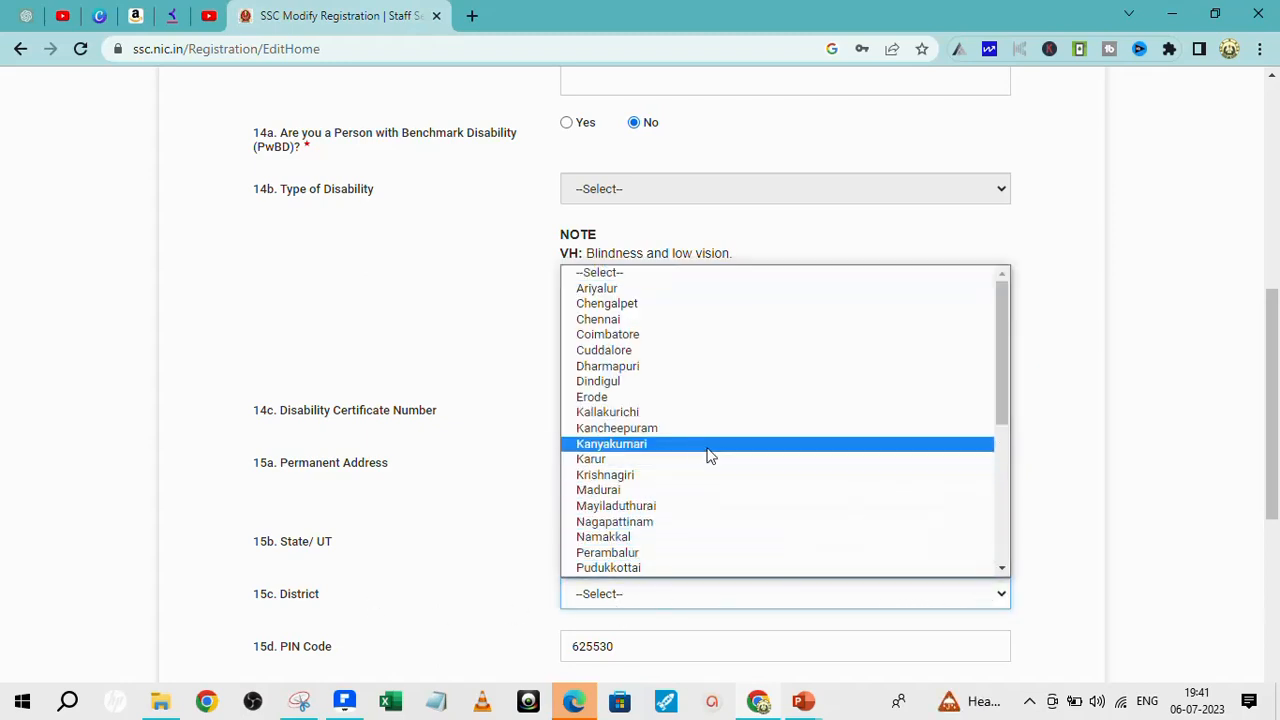
pyautogui.write('th')
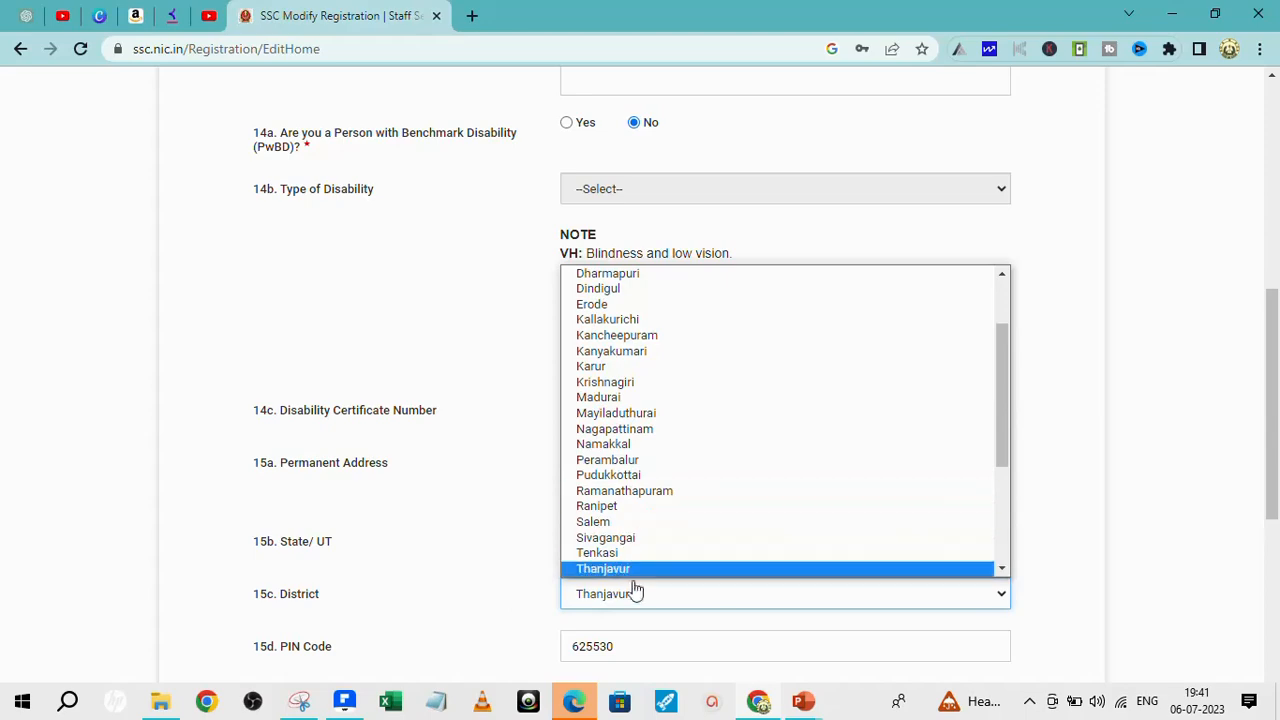
pyautogui.click(1001, 568)
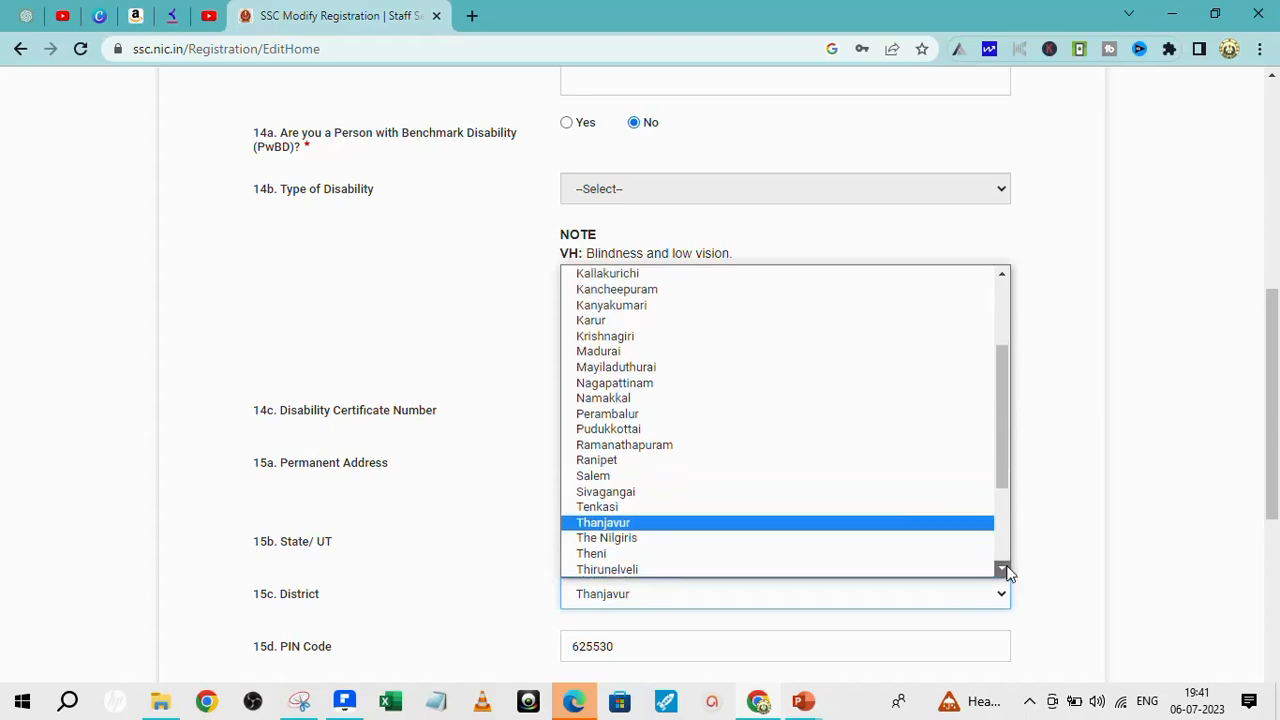
pyautogui.click(628, 522)
# - Mark the present address as the same as the permanent address
pyautogui.scroll(-3, 713, 509)
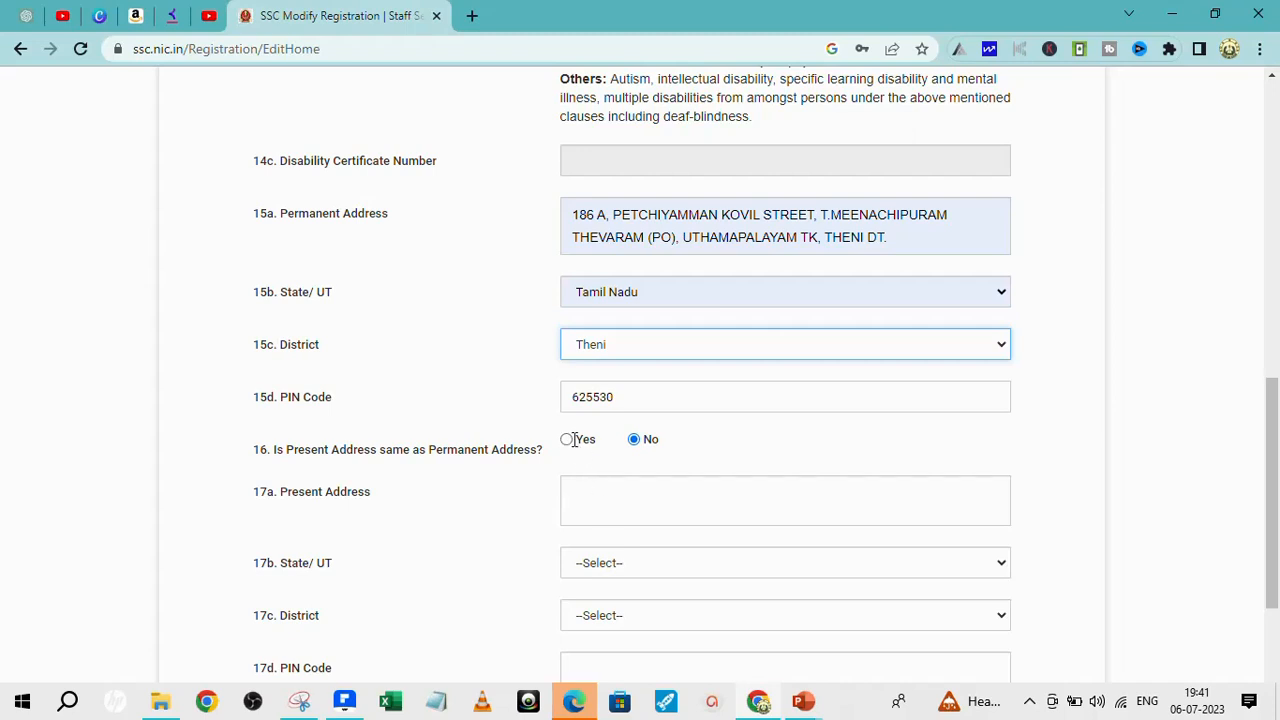
pyautogui.click(568, 439)
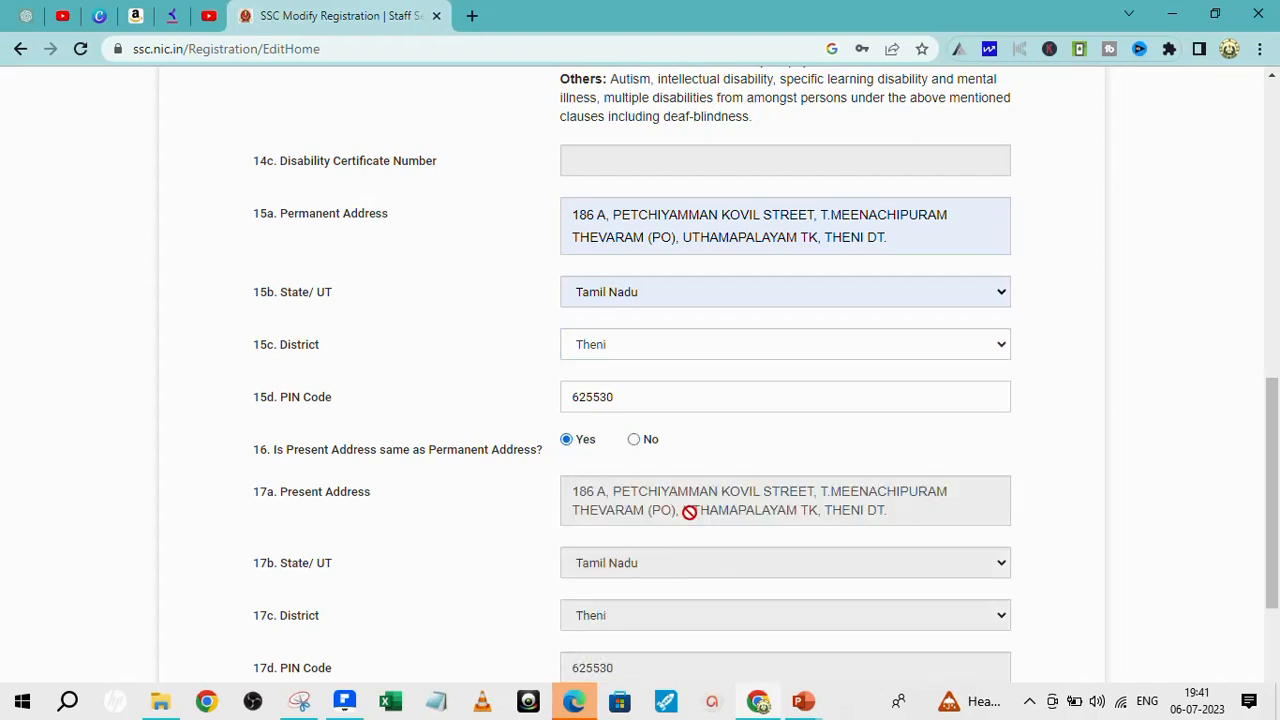
pyautogui.scroll(-2, 688, 520)
pyautogui.scroll(-1, 688, 553)
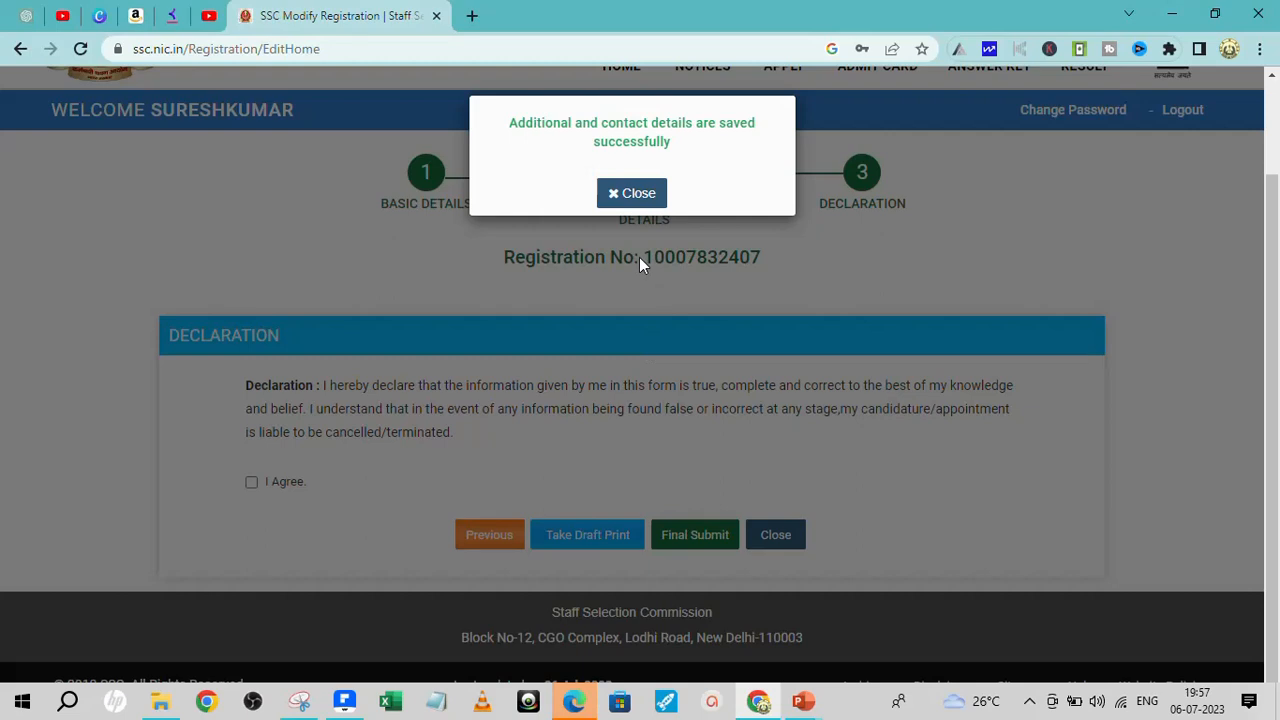
# - Dismiss the saved confirmation, agree to the declaration and final-submit the registration
pyautogui.click(633, 194)
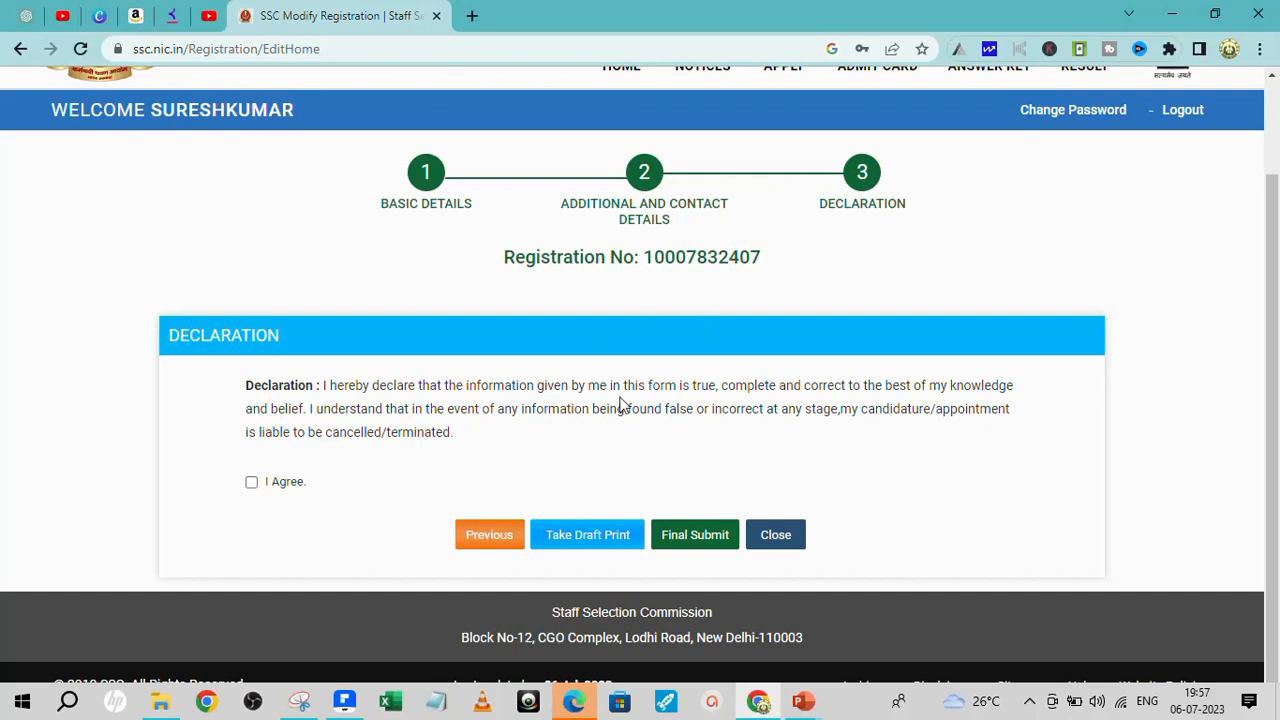
pyautogui.click(251, 482)
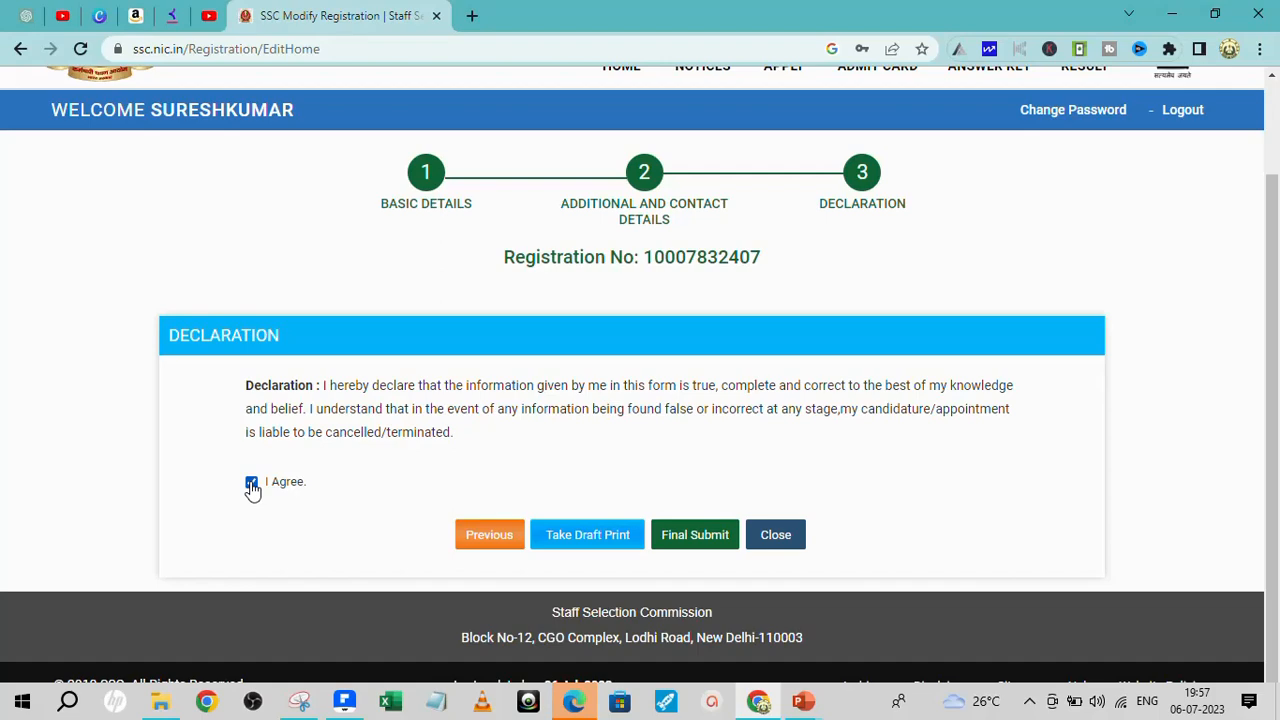
pyautogui.click(697, 545)
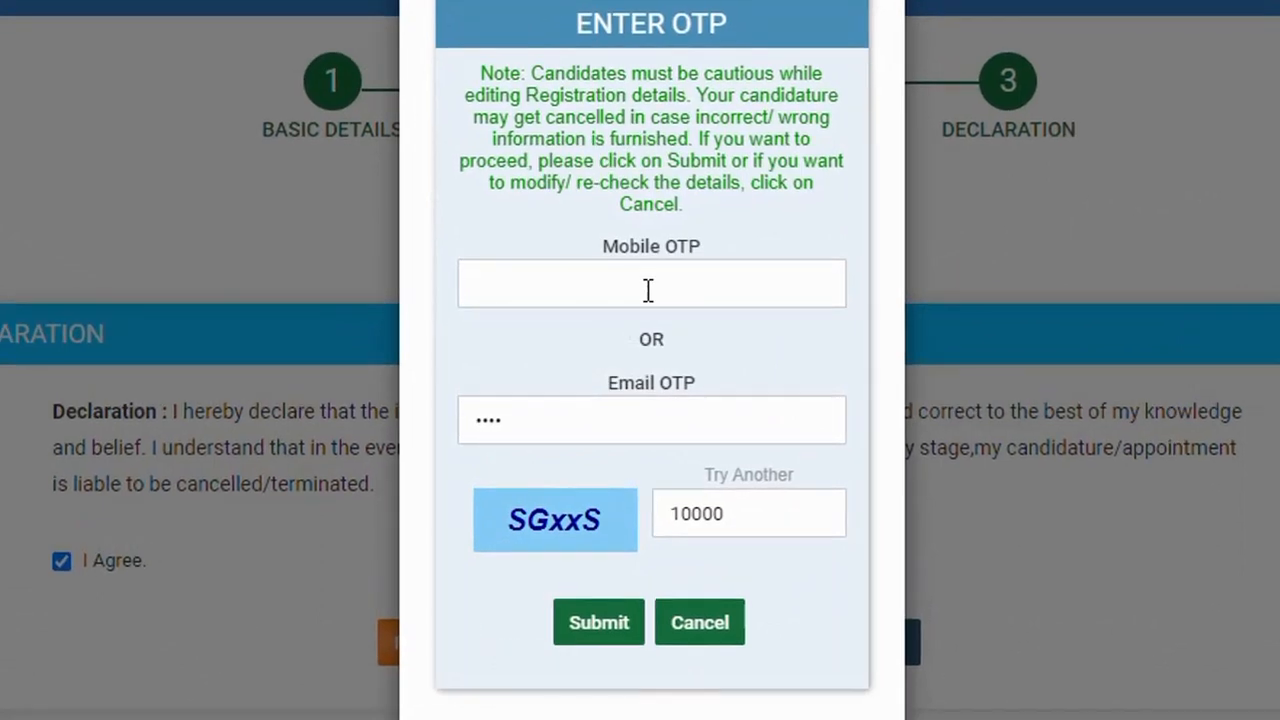
# - Enter the mobile OTP, correct the captcha, clear the Email OTP field and submit
pyautogui.click(648, 284)
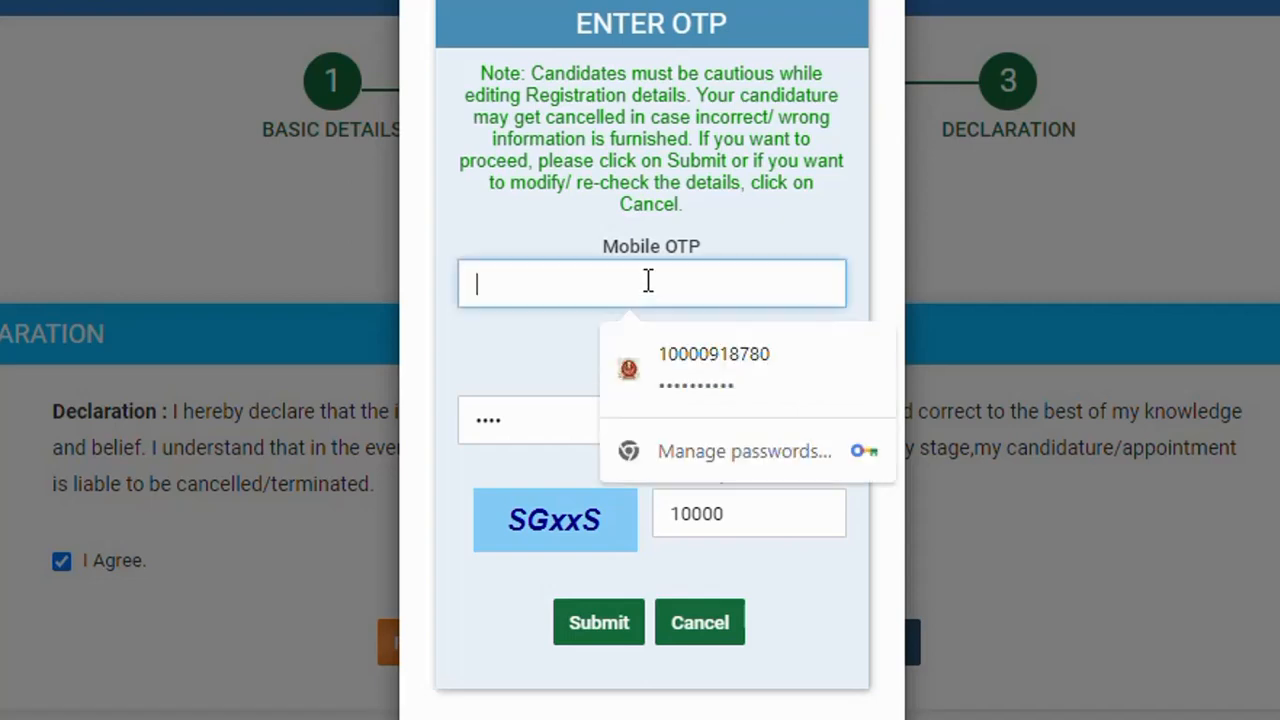
pyautogui.write('1234')
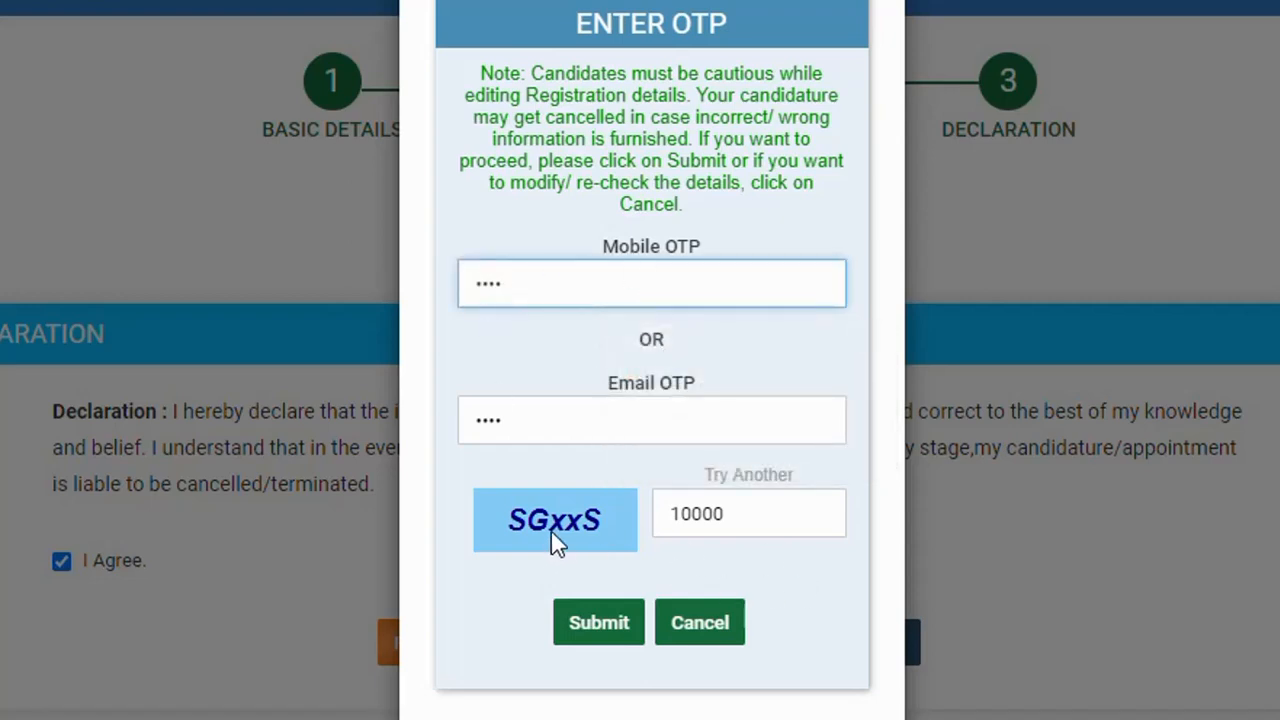
pyautogui.click(735, 514)
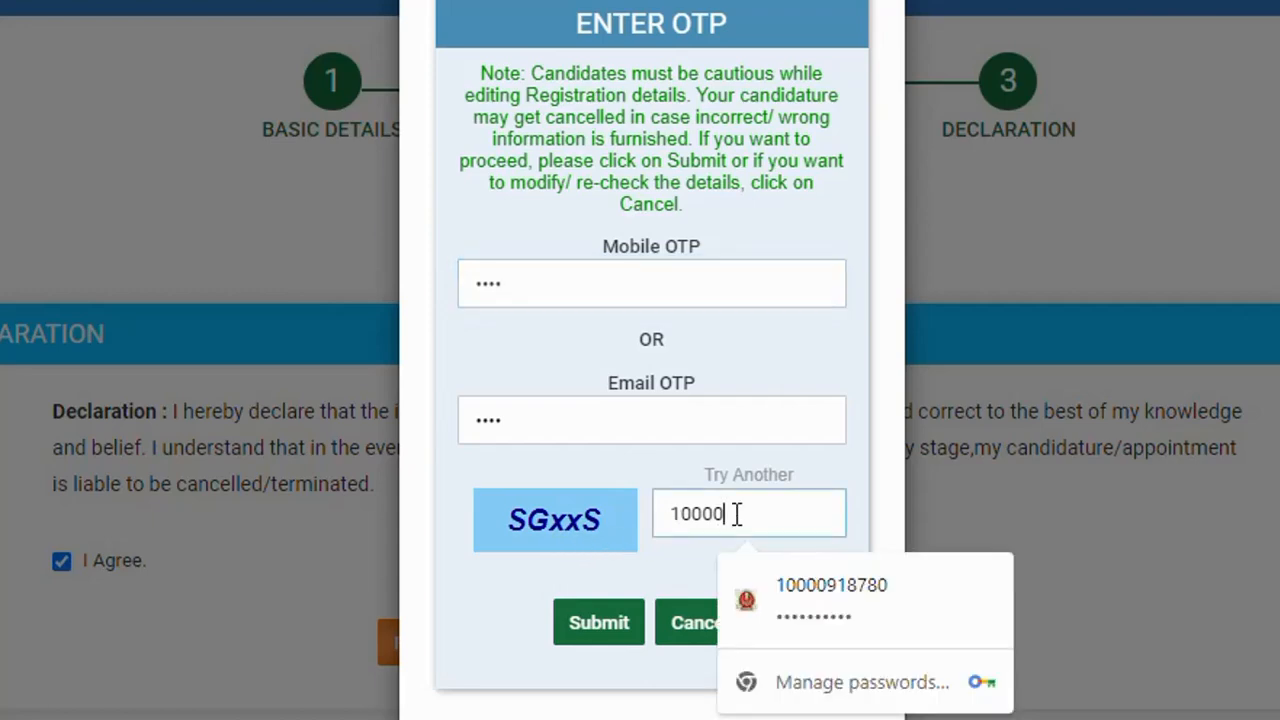
pyautogui.moveTo(735, 514); pyautogui.dragTo(683, 515)
pyautogui.moveTo(520, 420); pyautogui.dragTo(451, 420)
pyautogui.press('BackSpace')
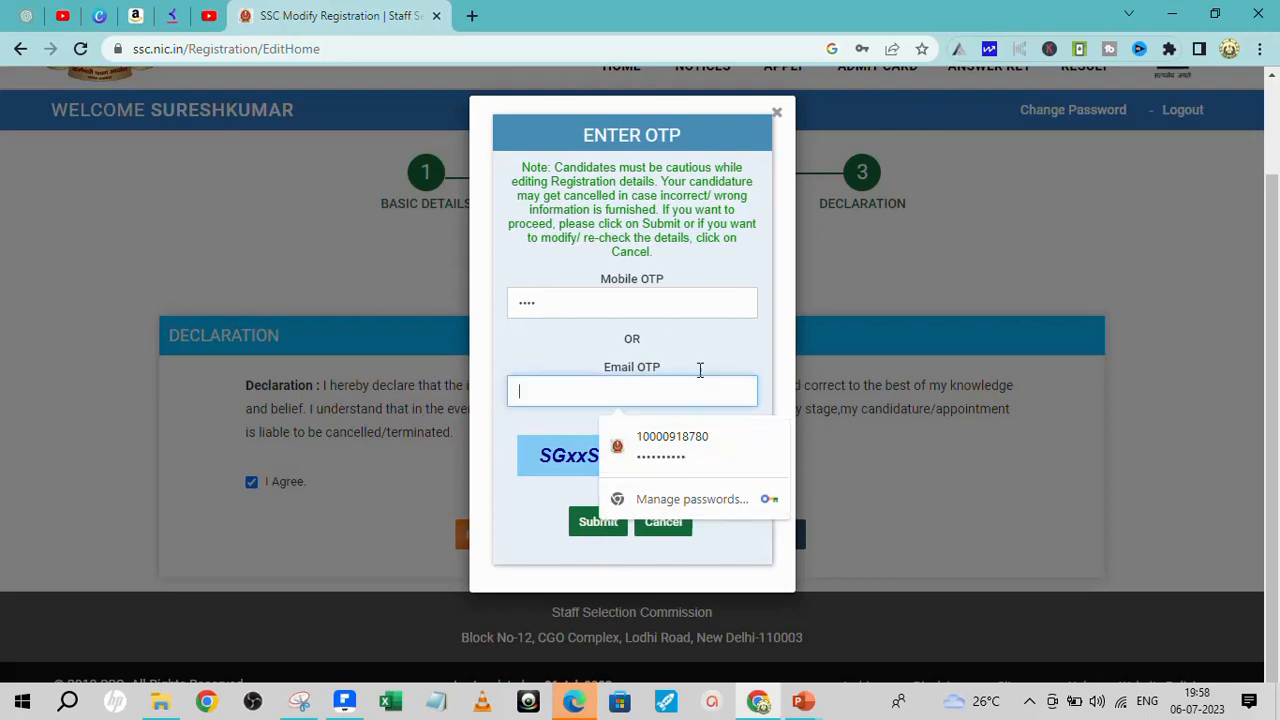
pyautogui.click(548, 531)
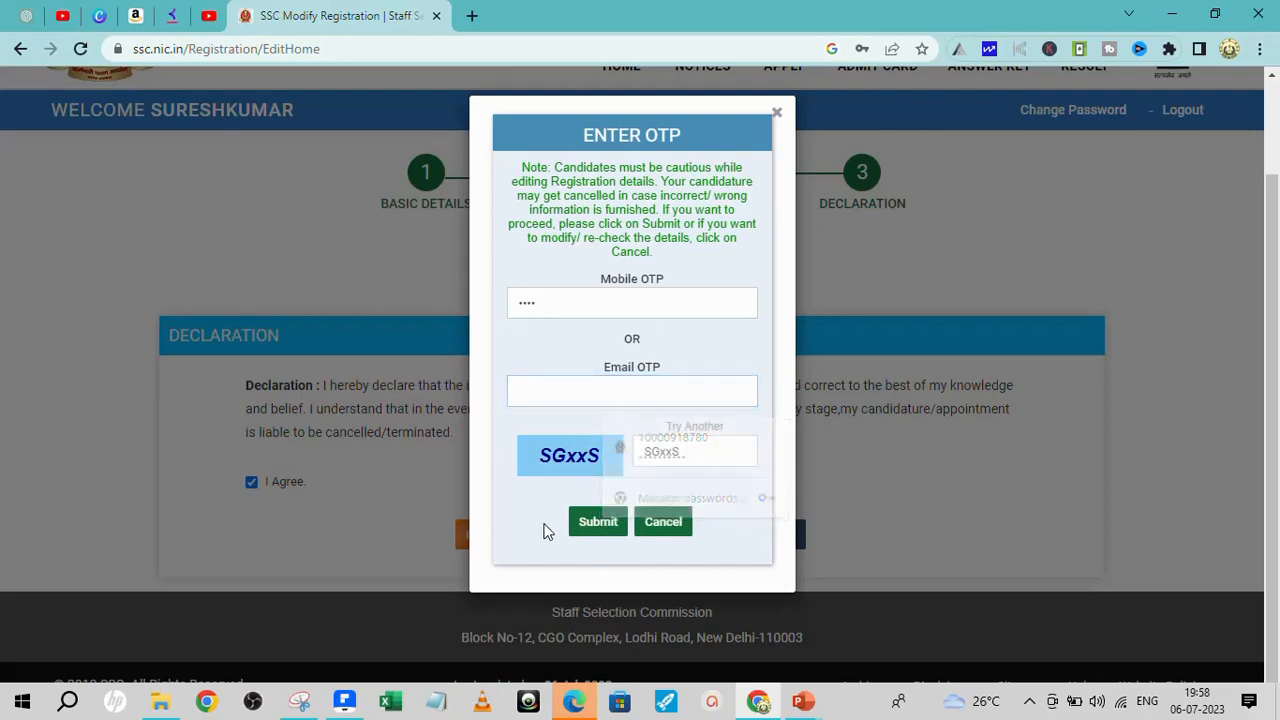
pyautogui.click(596, 523)
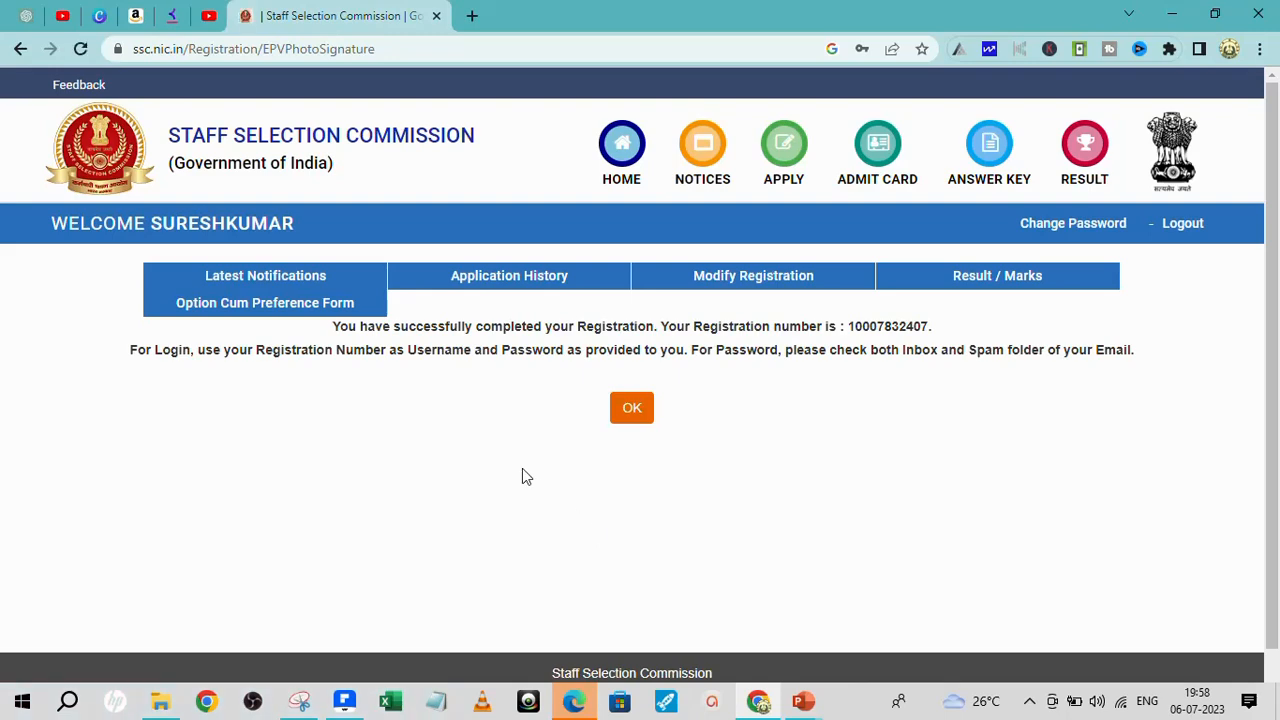
pyautogui.scroll(-1, 526, 477)
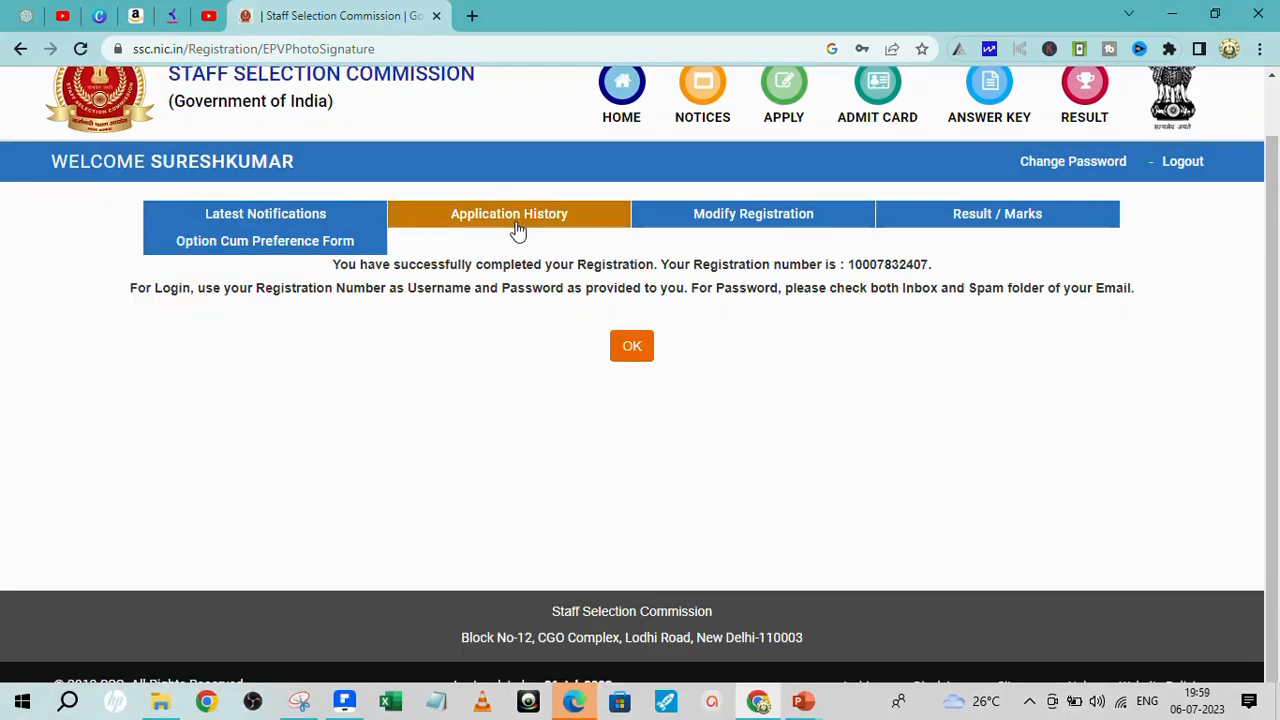